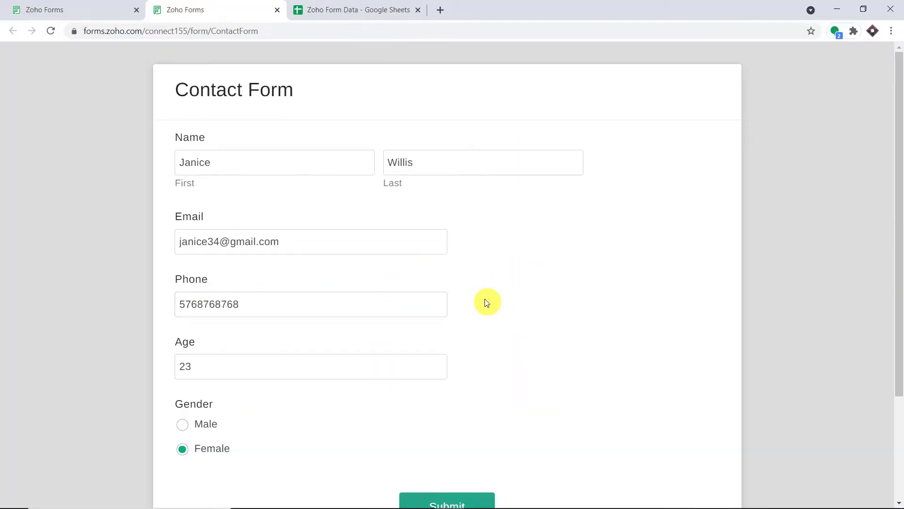
Step: Look over the Zoho Form Data spreadsheet of previously collected responses
click(378, 6)
click(196, 4)
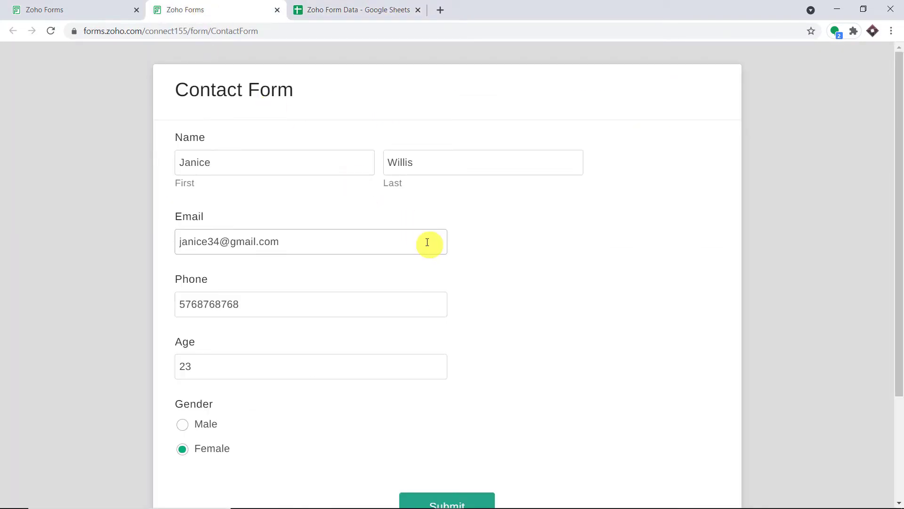
click(374, 5)
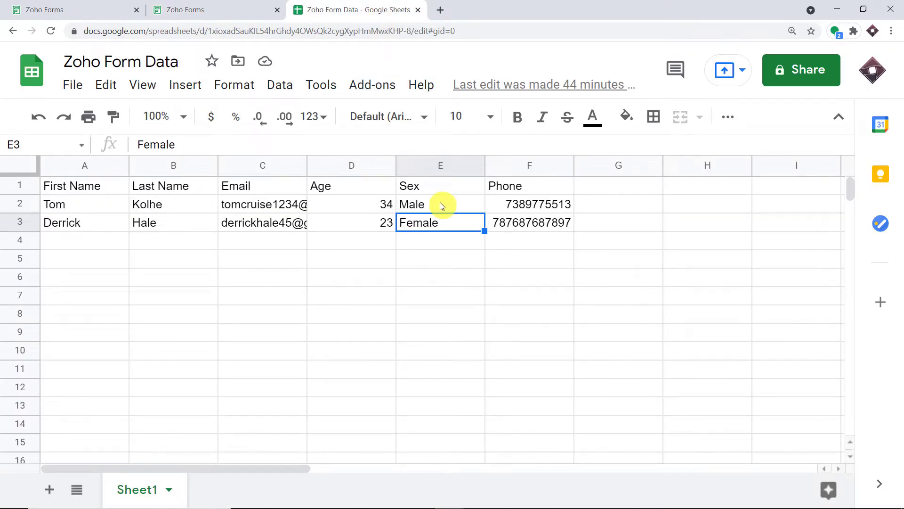
Step: Back in the Contact Form, review the e-mail and phone entries, then submit the response
click(191, 8)
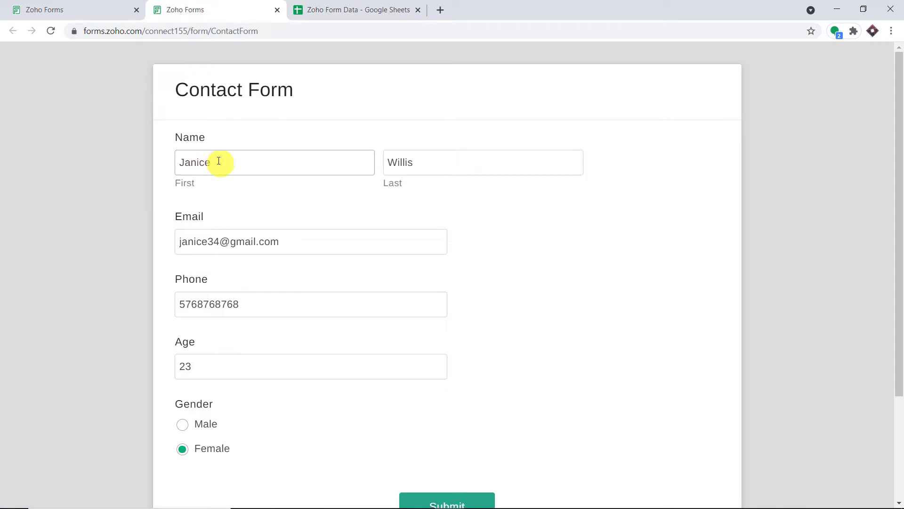
scroll(423, 184, down, 1)
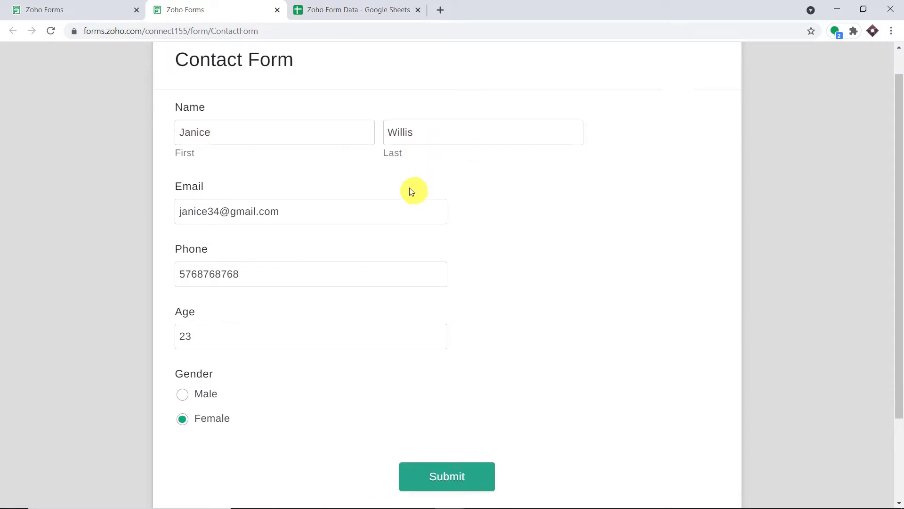
click(212, 182)
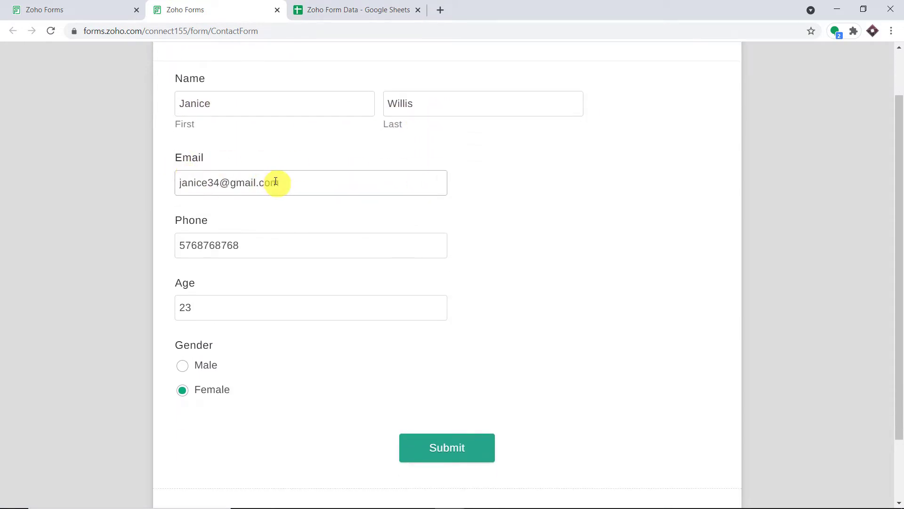
click(198, 235)
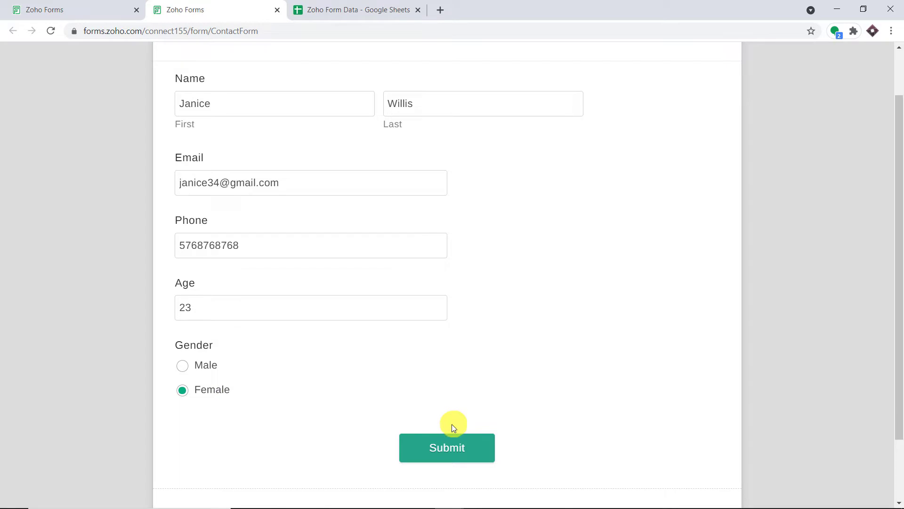
click(454, 448)
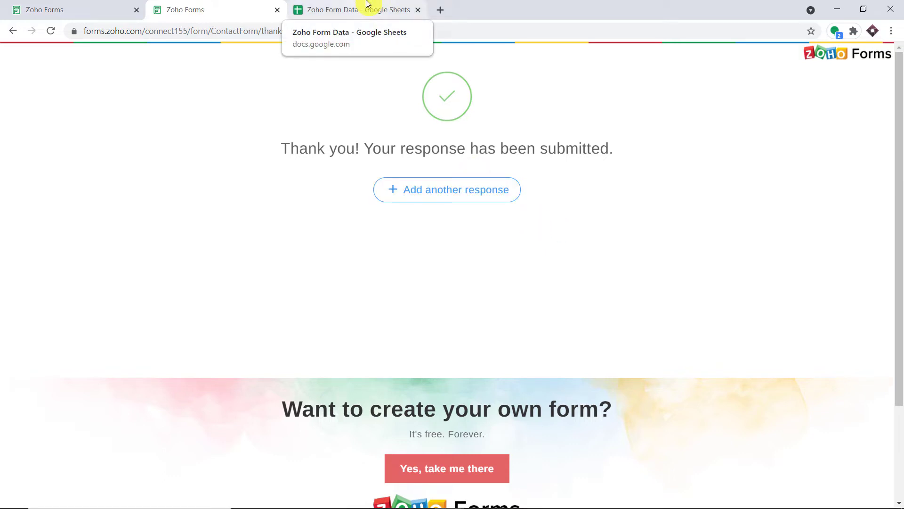
Step: Reload the Zoho Form Data sheet and check row 4's name, e-mail, gender and phone cells
click(367, 4)
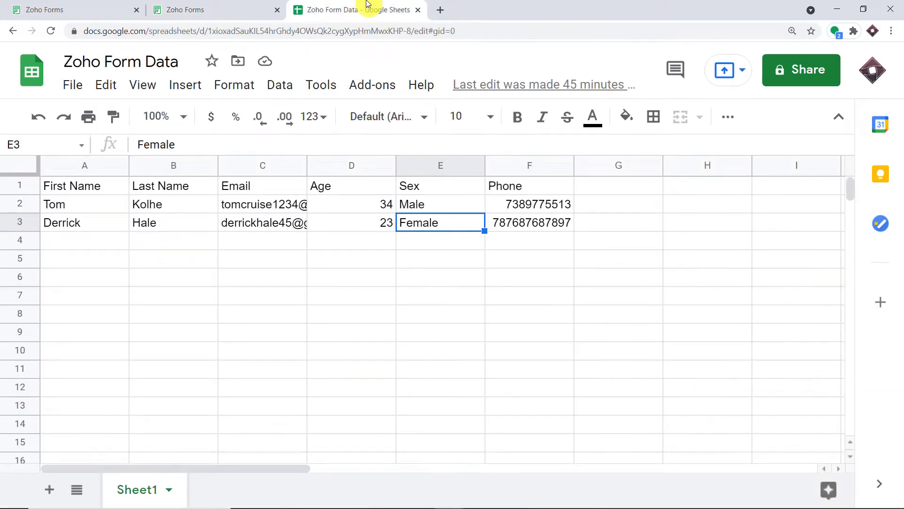
click(50, 31)
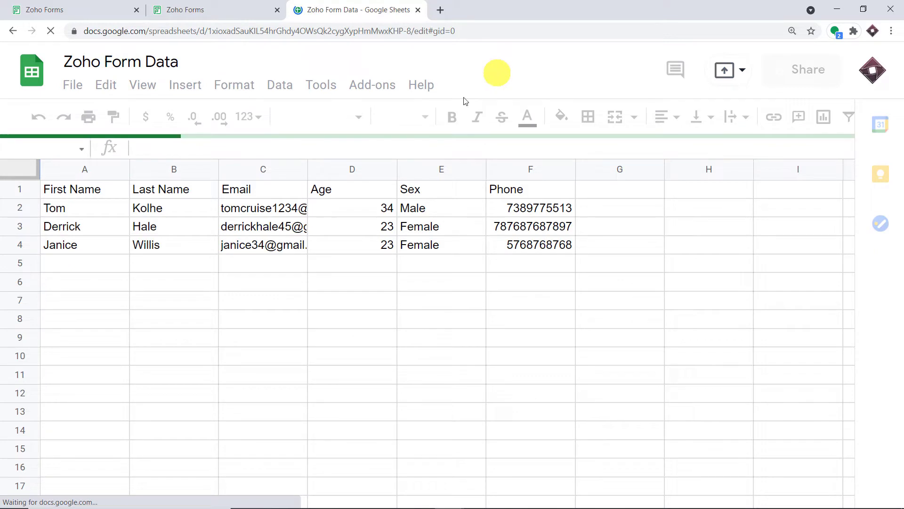
click(74, 244)
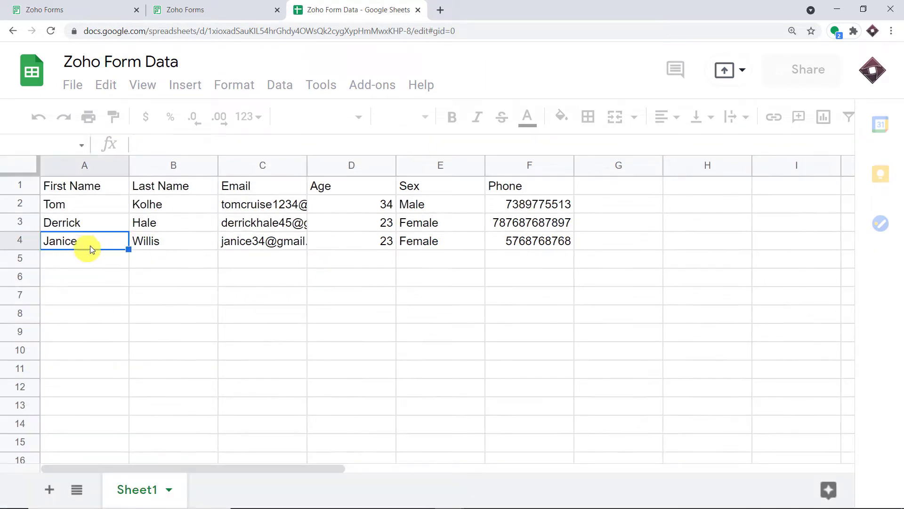
click(164, 241)
click(258, 241)
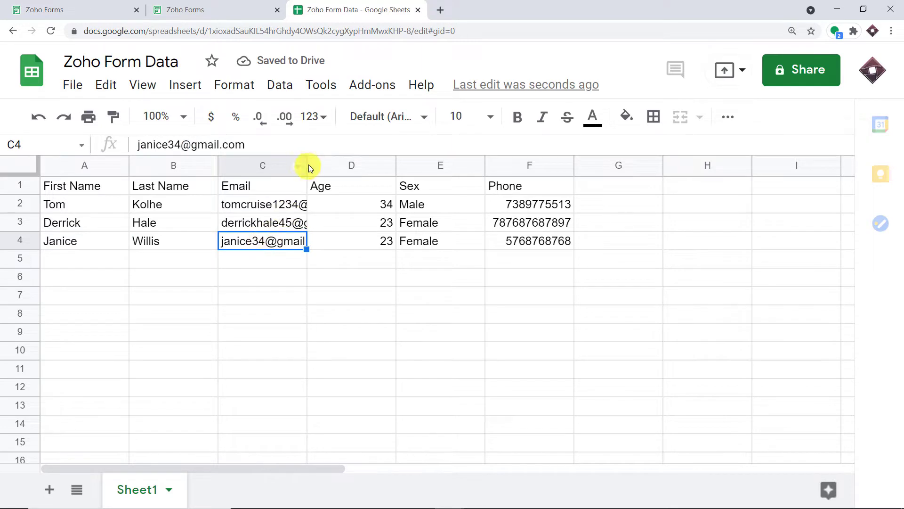
click(425, 242)
click(553, 242)
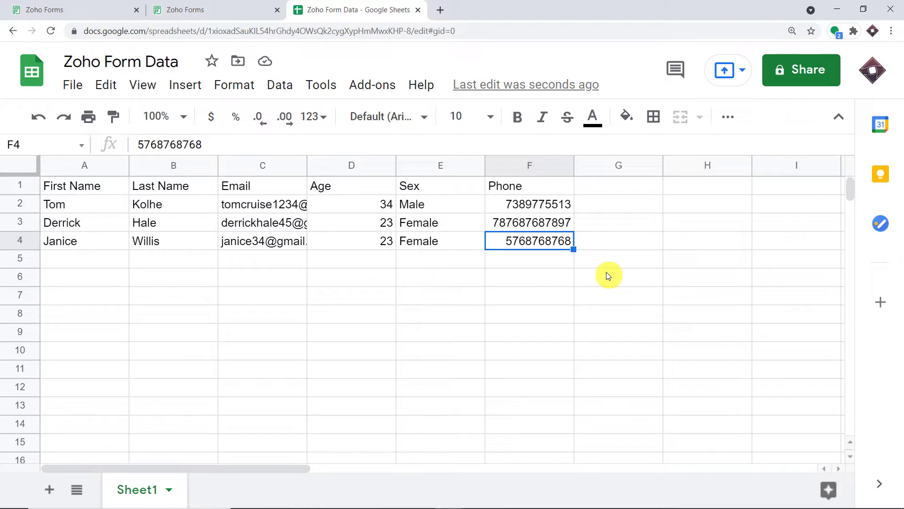
Step: Load pabbly.com in a new tab, sign in, and scroll to the Connect app card
click(440, 11)
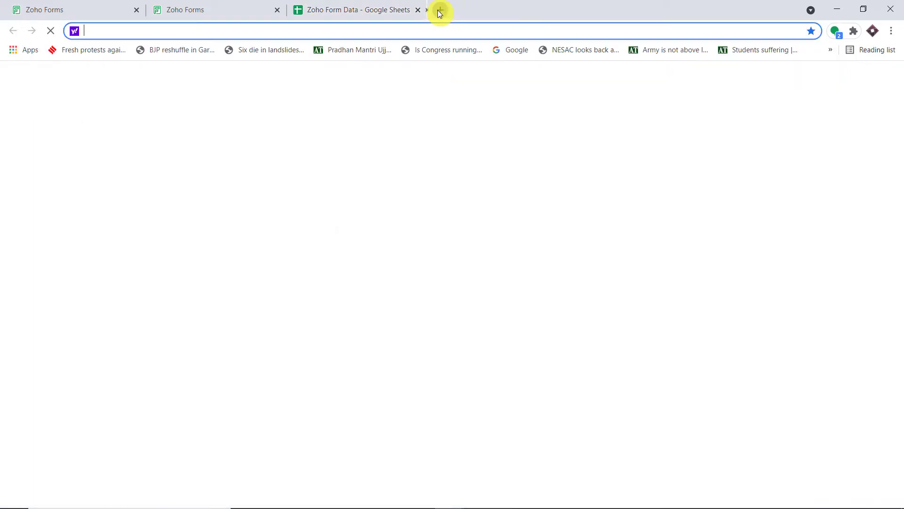
text(pabbly.com)
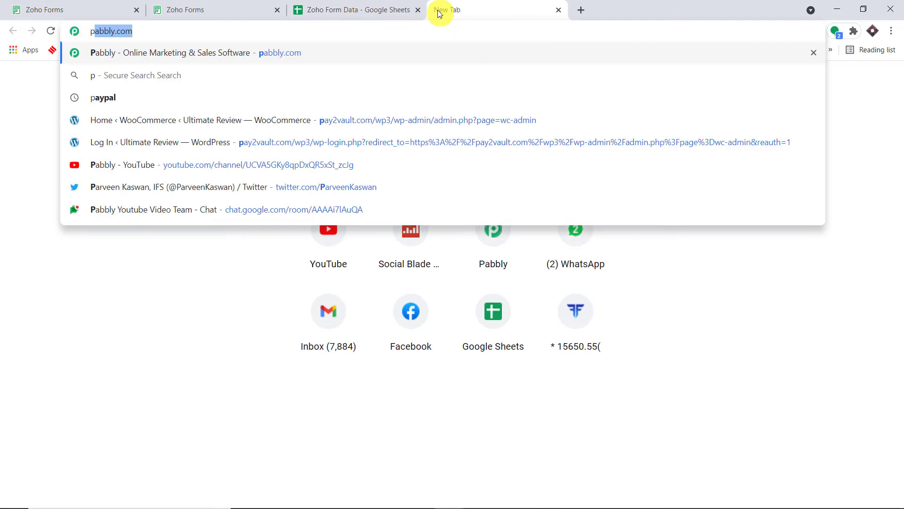
key(Return)
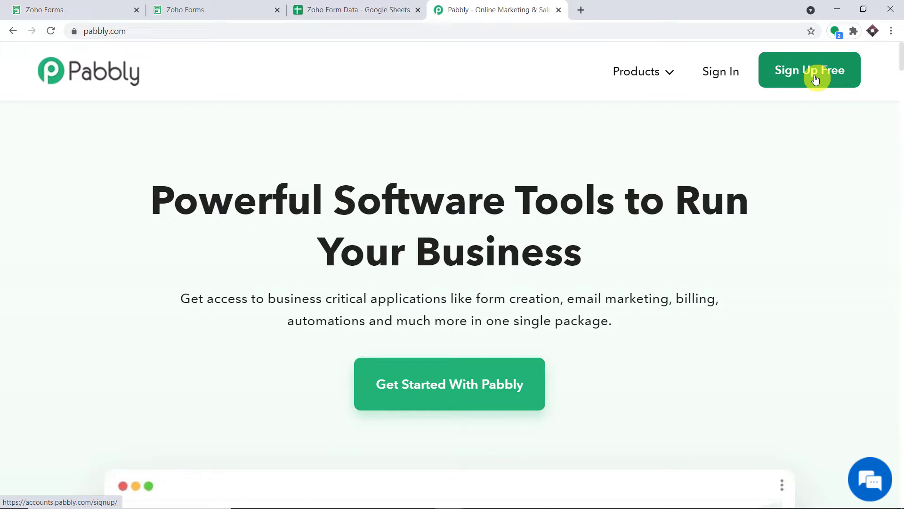
click(719, 71)
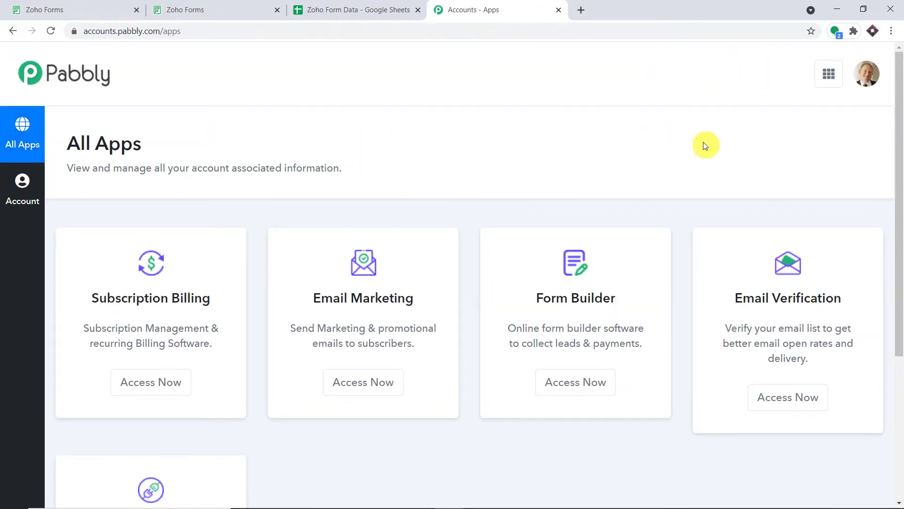
scroll(683, 186, down, 5)
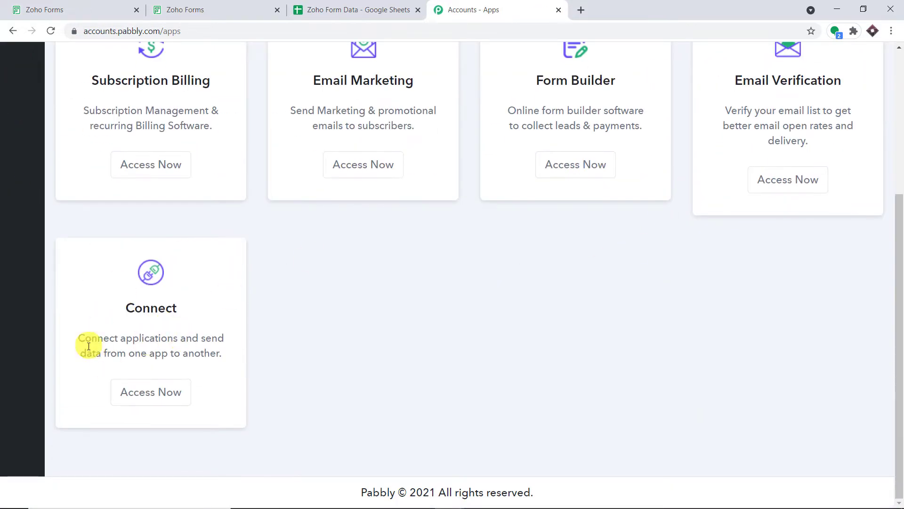
Step: Open Connect and create a workflow named 'Zoho Forms to Google Sheets'
click(159, 400)
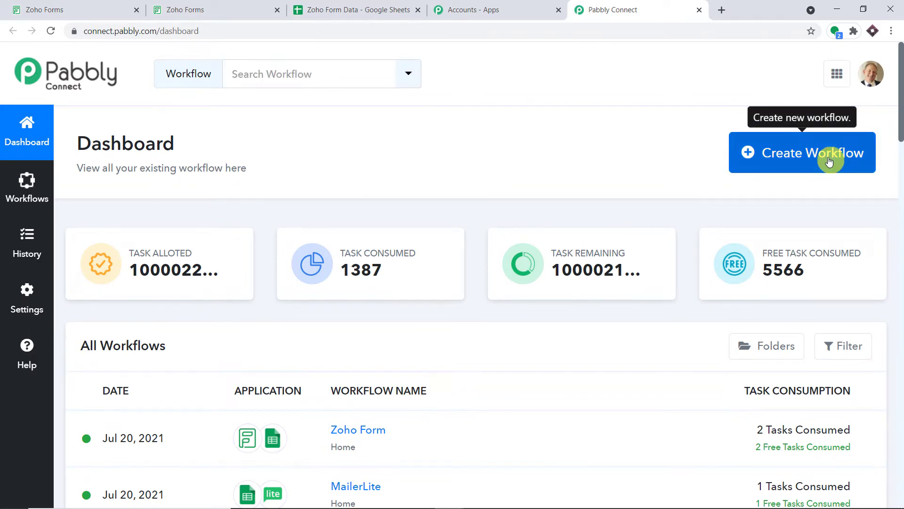
click(829, 162)
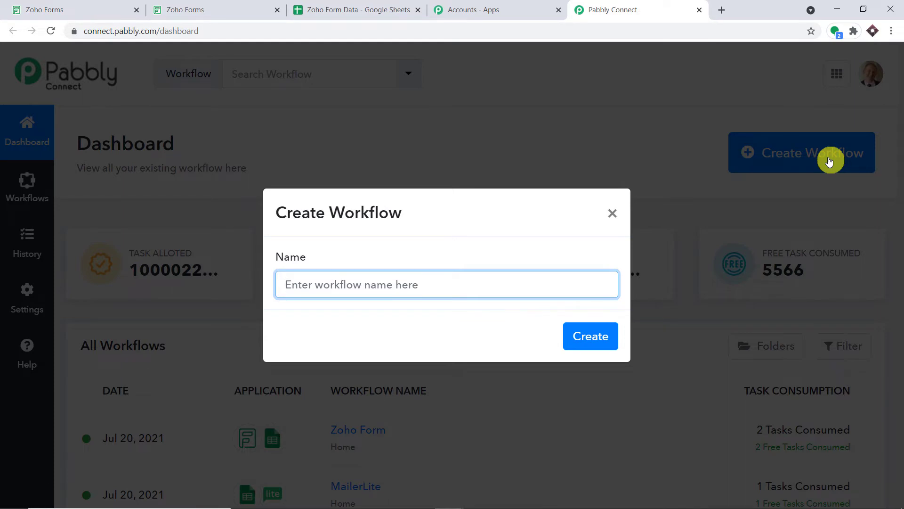
text(Zo)
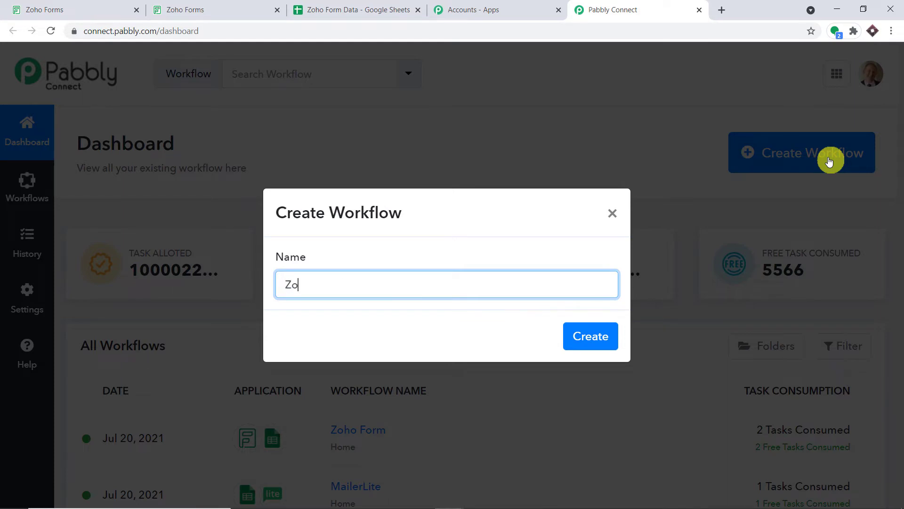
text(ho Forms to Google Sheets)
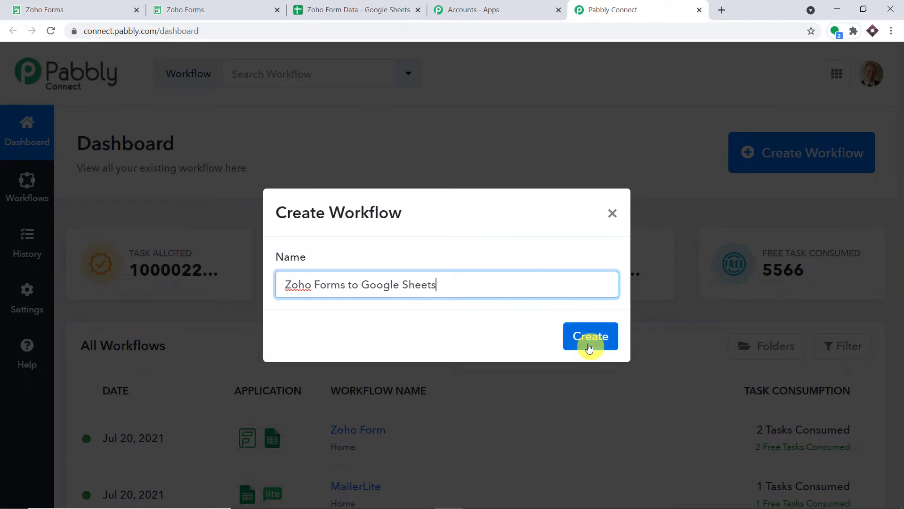
click(588, 343)
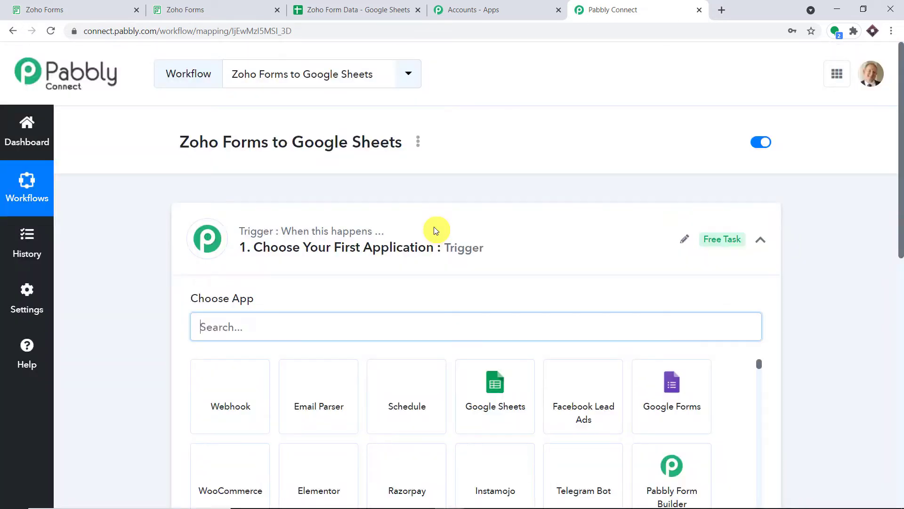
Step: Set the trigger app to Zoho Forms with the New Form Submitted event
click(435, 230)
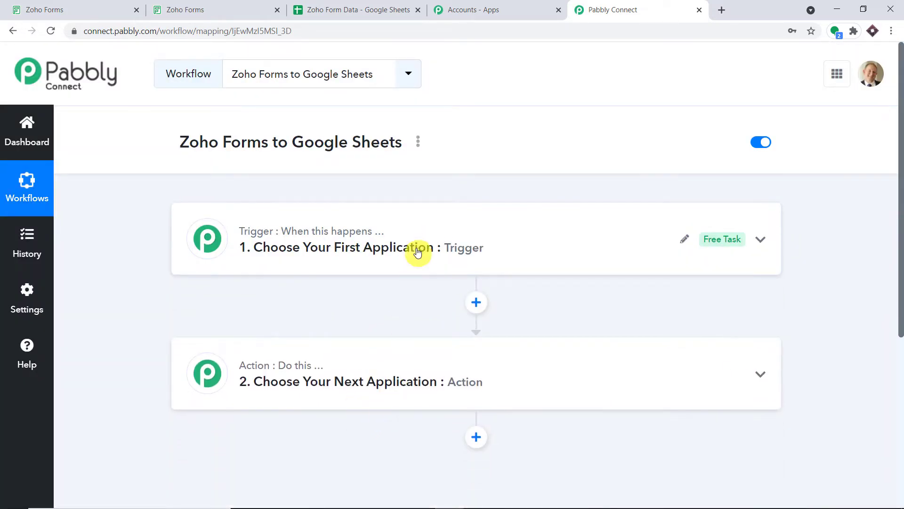
click(426, 230)
click(289, 325)
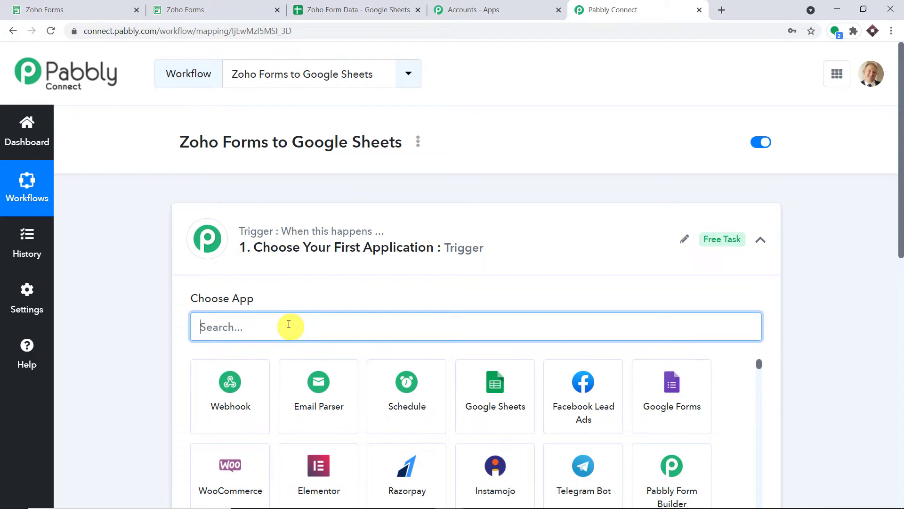
text(zoho)
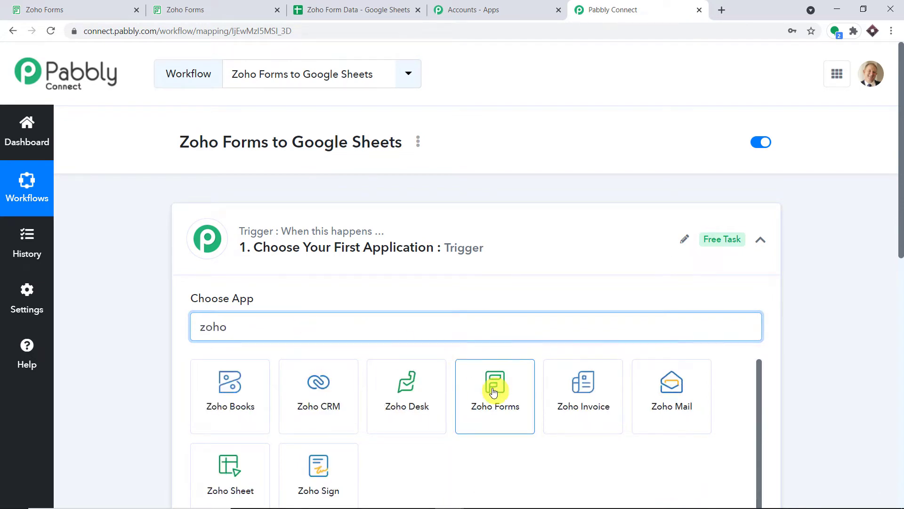
click(494, 387)
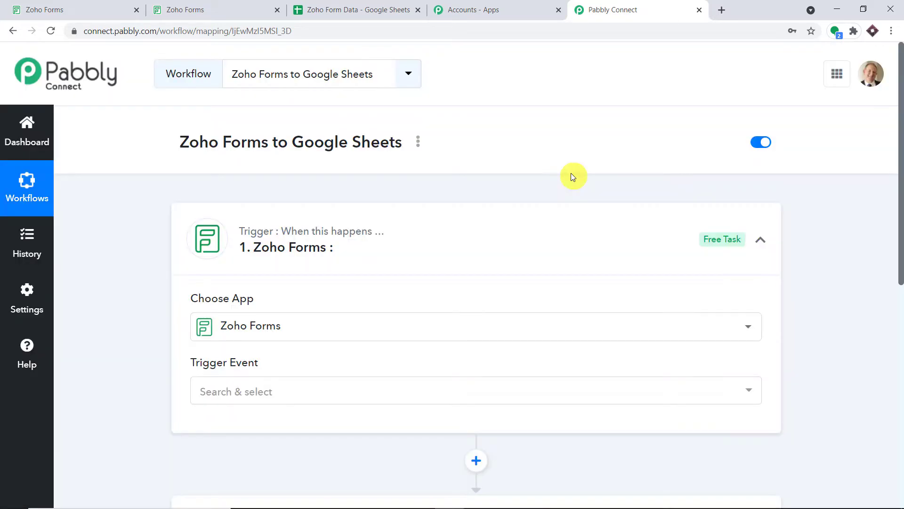
scroll(541, 203, down, 1)
scroll(515, 225, down, 2)
click(374, 271)
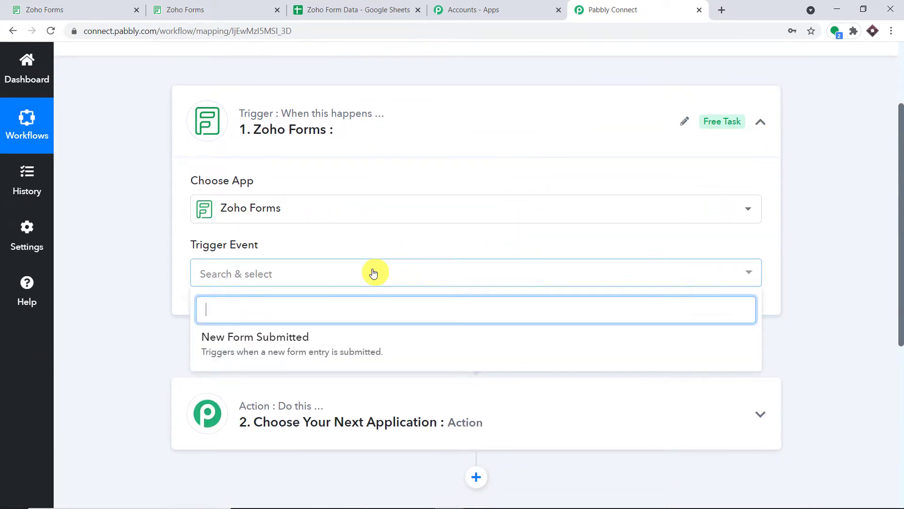
click(337, 339)
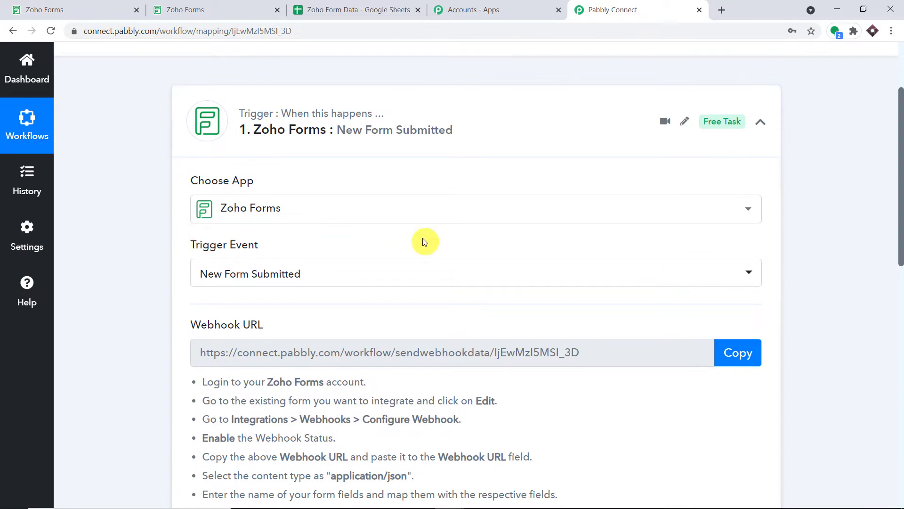
Step: Scroll to the webhook URL and highlight its setup instructions, starting with the login step
scroll(424, 241, down, 4)
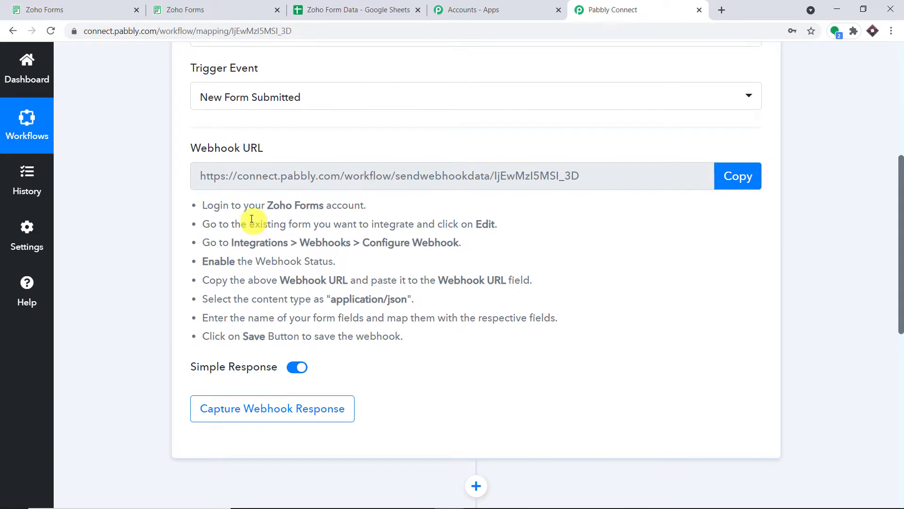
drag(201, 204, 435, 336)
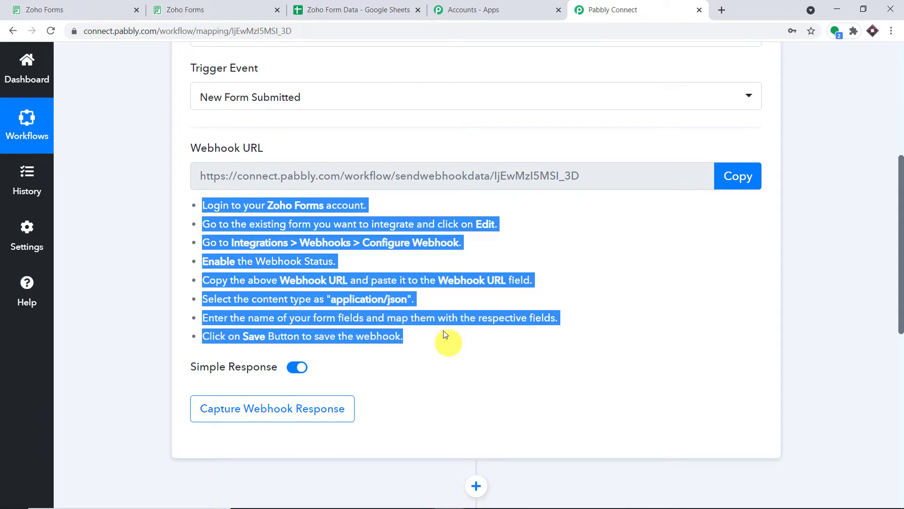
drag(394, 204, 187, 197)
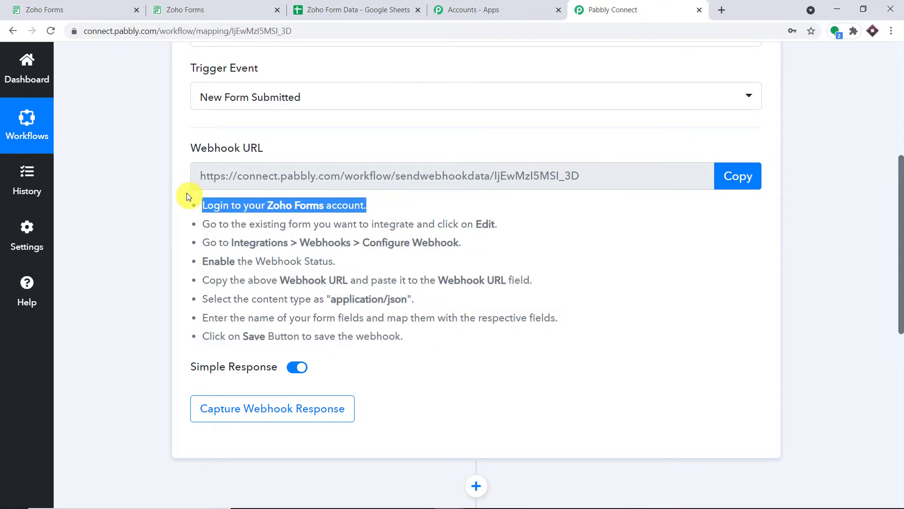
Step: Return to Zoho Forms' My Forms list and open Contact Form for editing
click(101, 10)
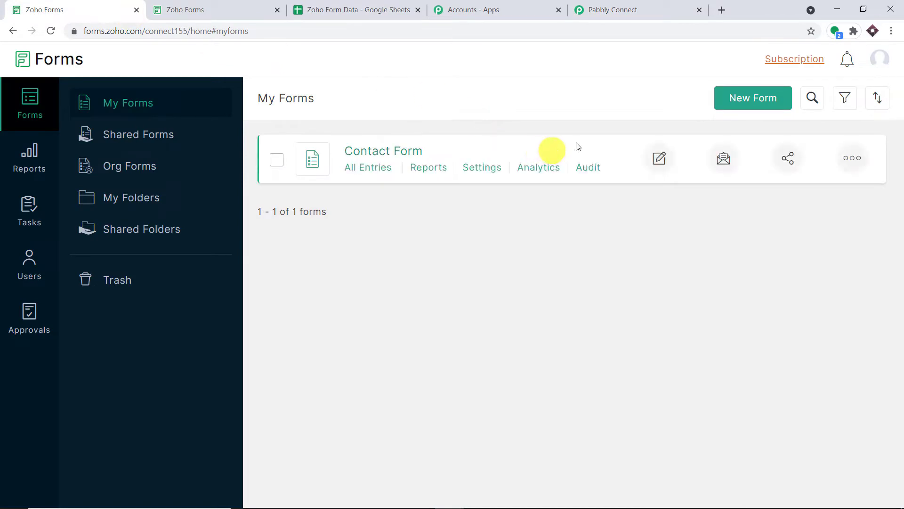
click(608, 4)
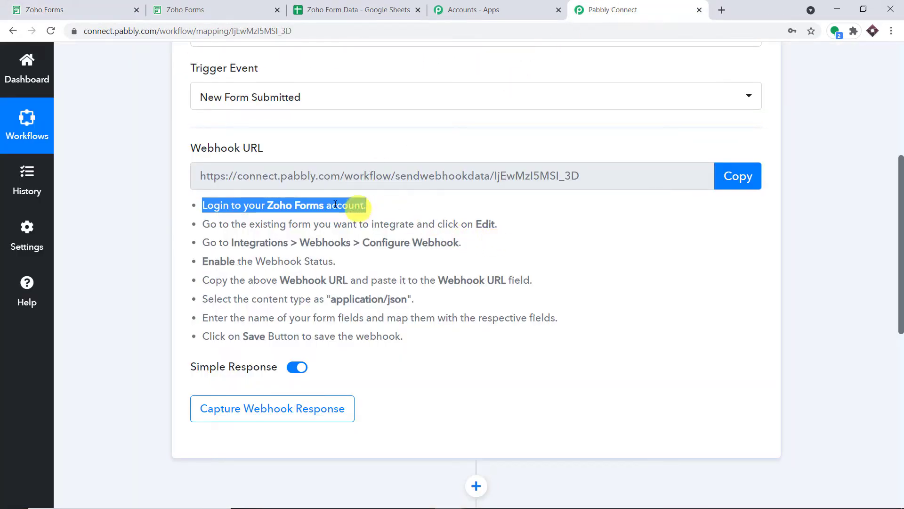
click(108, 5)
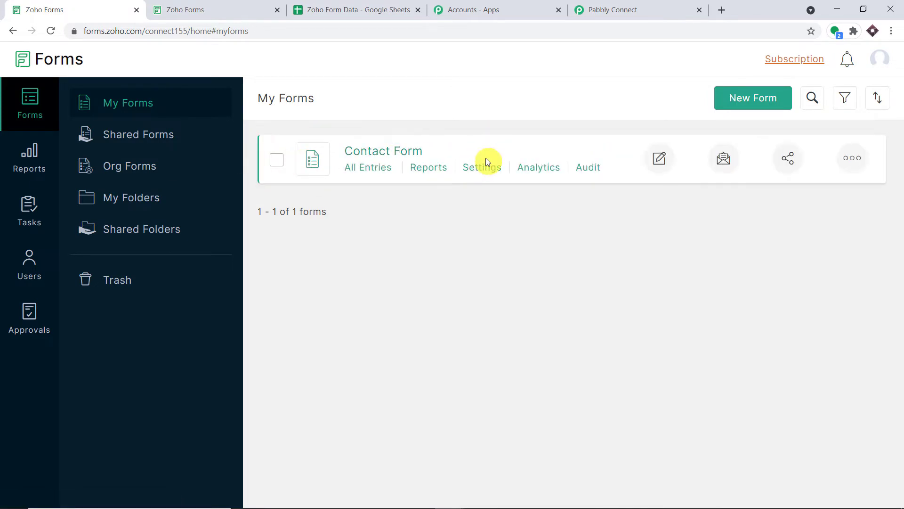
click(659, 160)
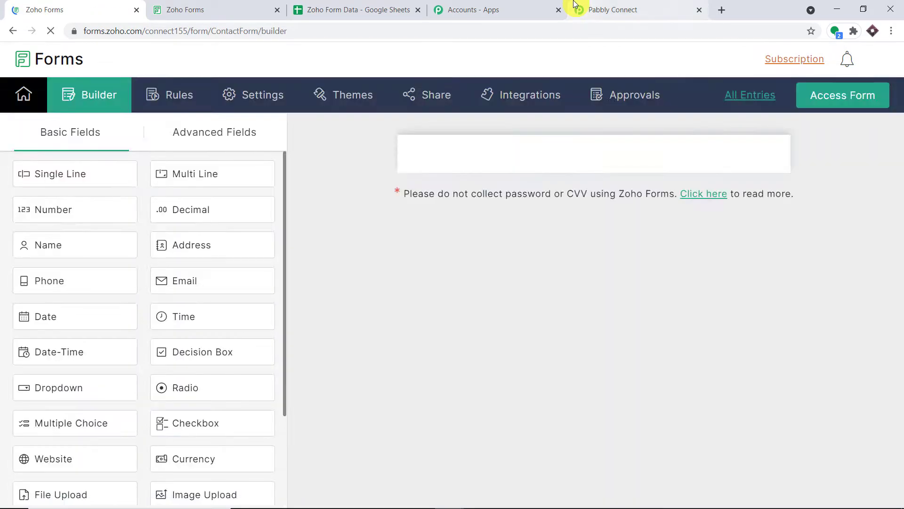
Step: Following Pabbly's Integrations > Webhooks instructions, open the Contact Form's Webhooks integration settings
click(573, 5)
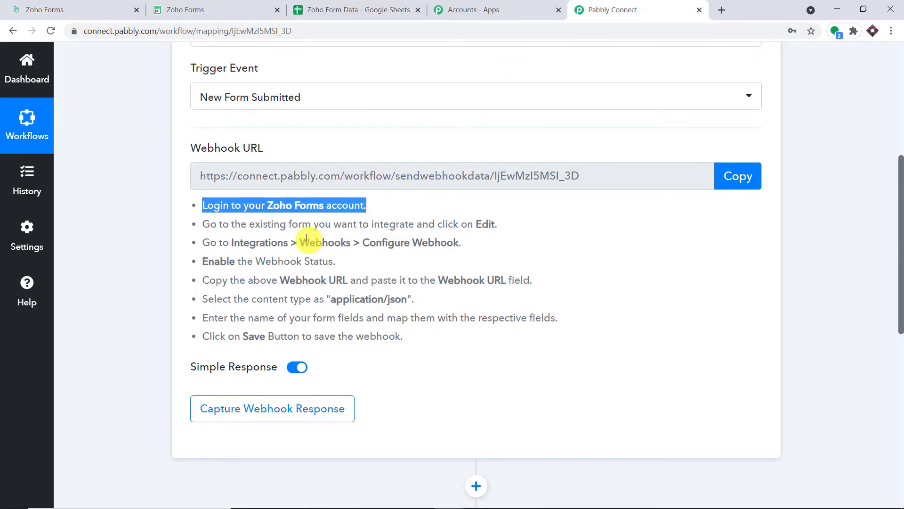
drag(462, 242, 232, 245)
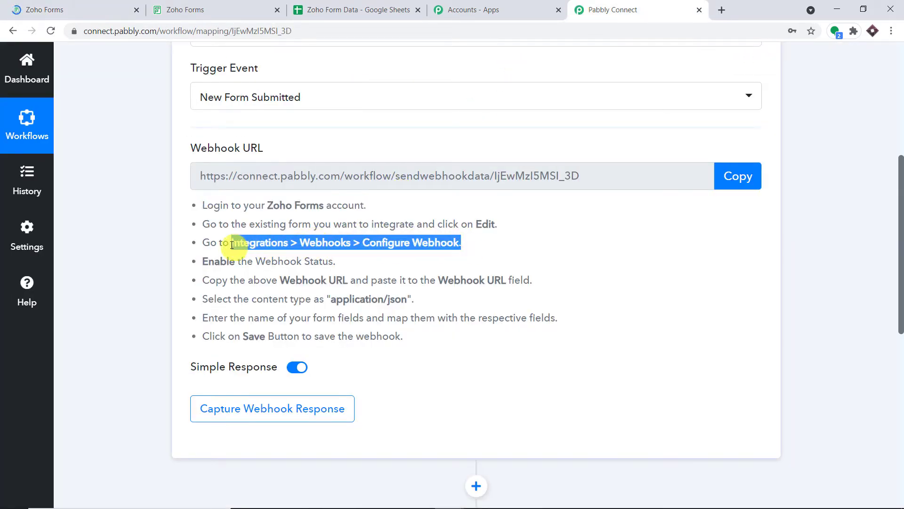
click(91, 9)
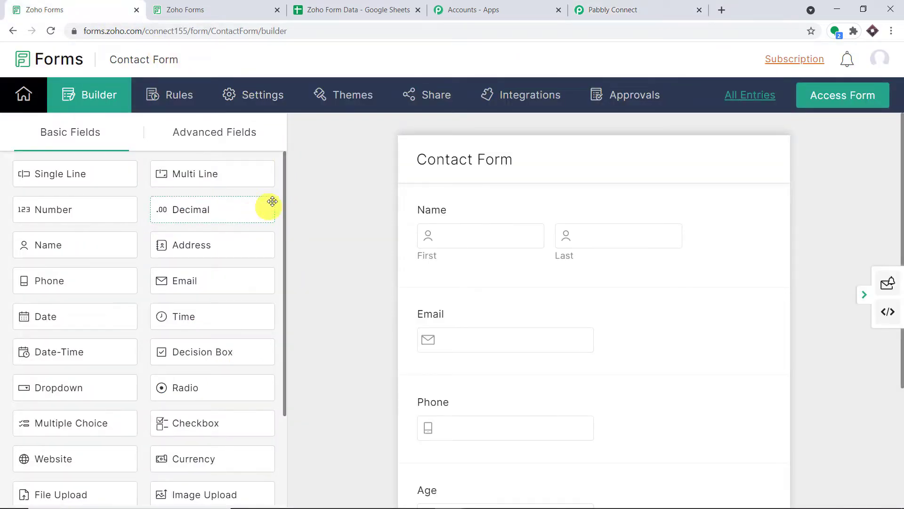
click(525, 102)
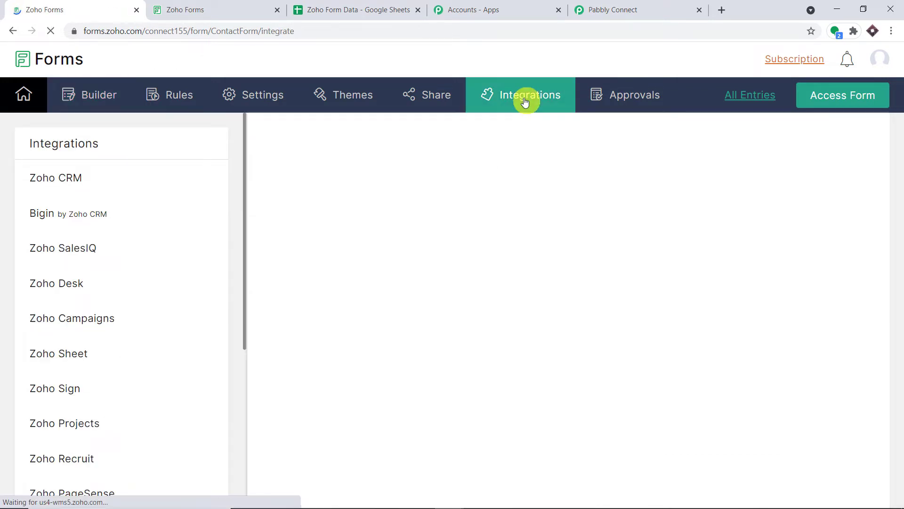
click(609, 4)
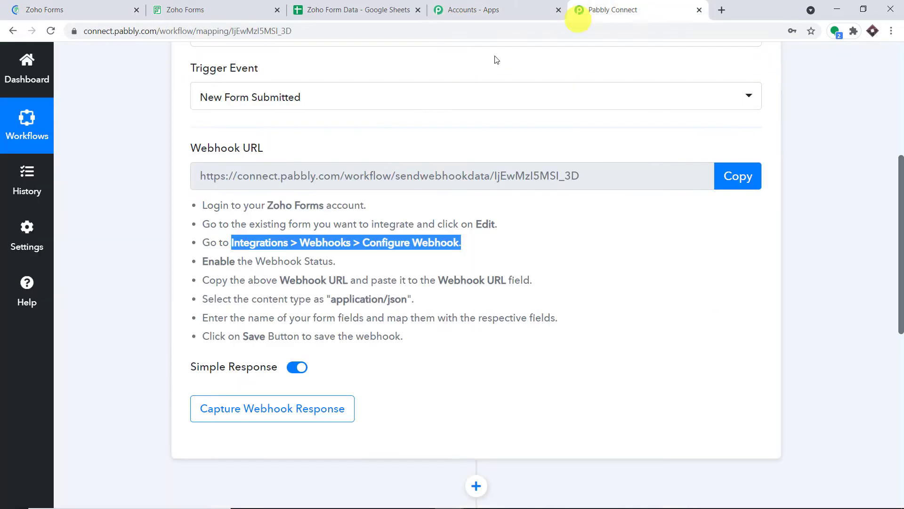
click(99, 8)
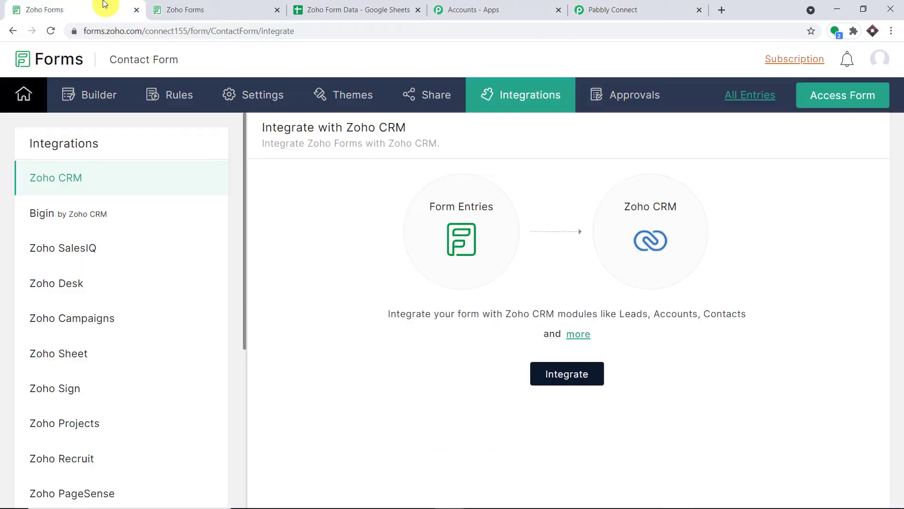
scroll(175, 252, down, 5)
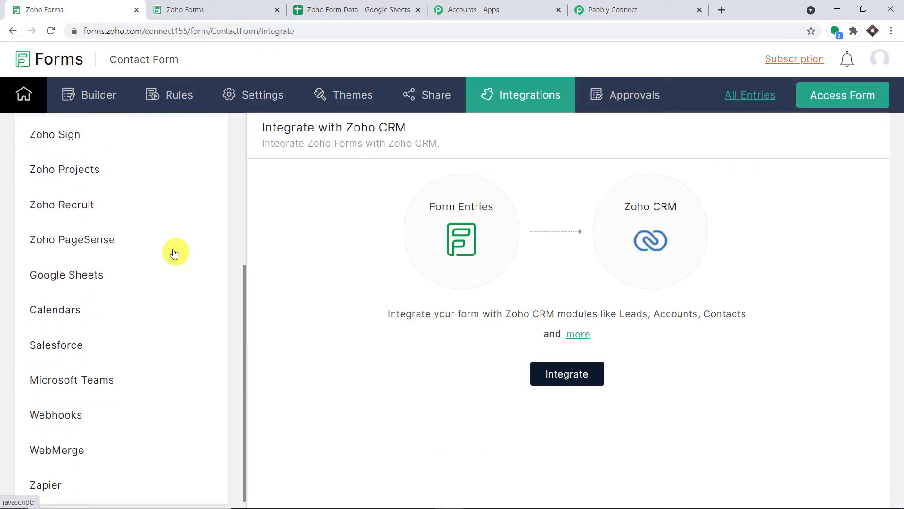
click(71, 411)
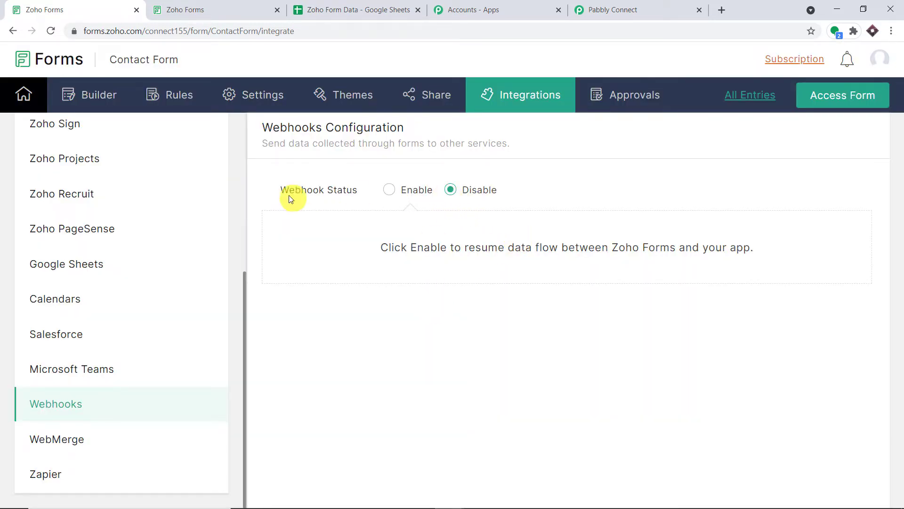
click(666, 7)
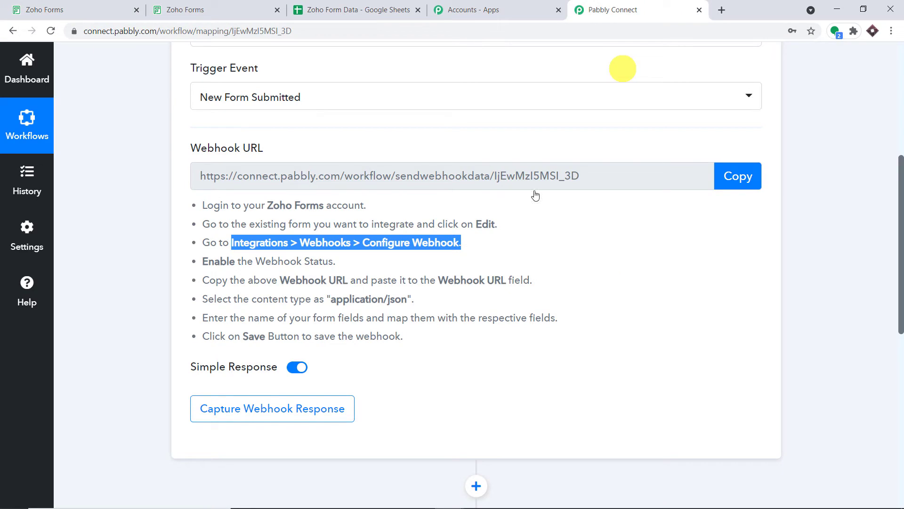
Step: Enable the Contact Form webhook and paste Pabbly's copied webhook URL into it
click(71, 9)
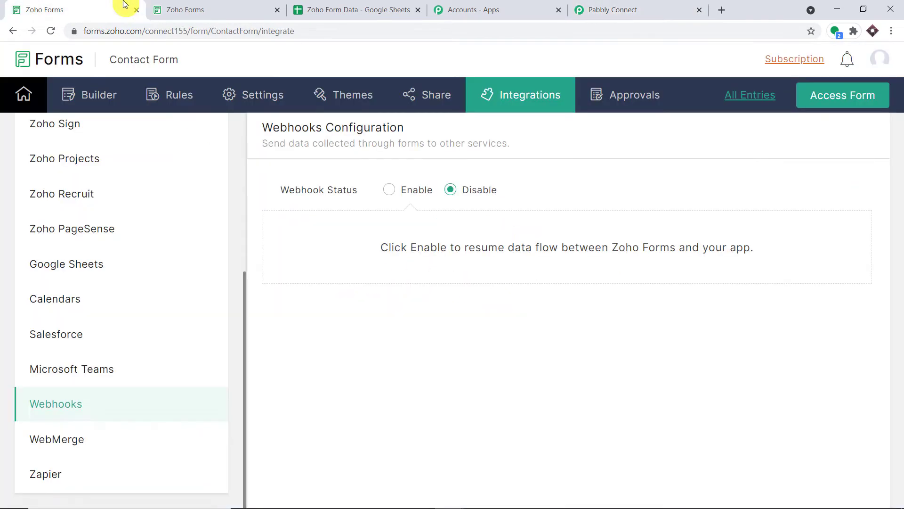
click(389, 189)
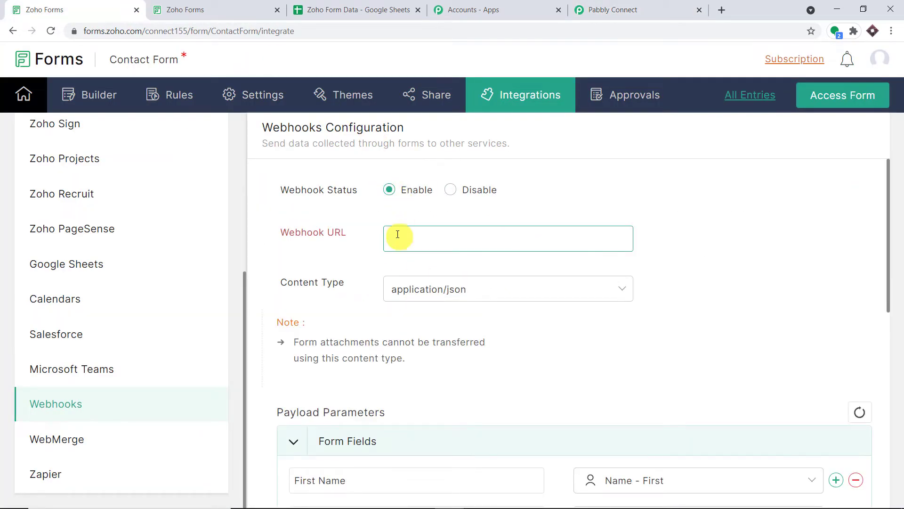
click(650, 7)
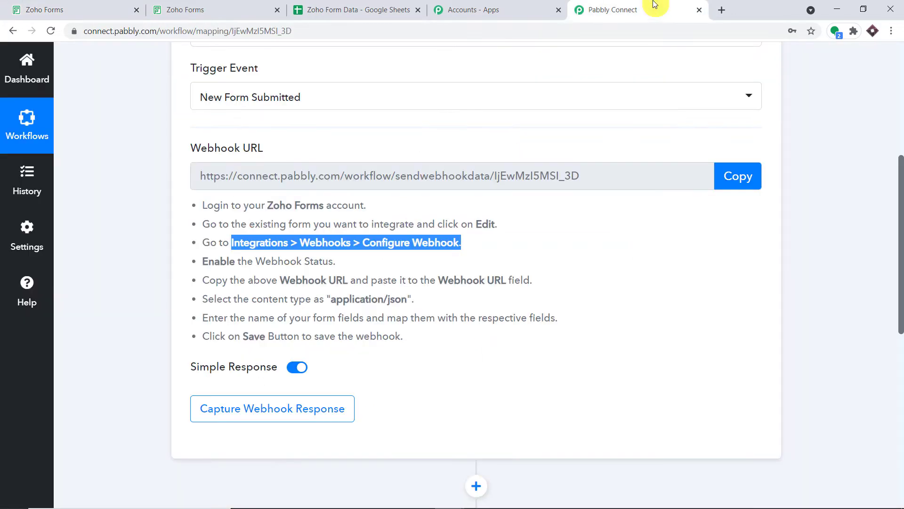
click(738, 181)
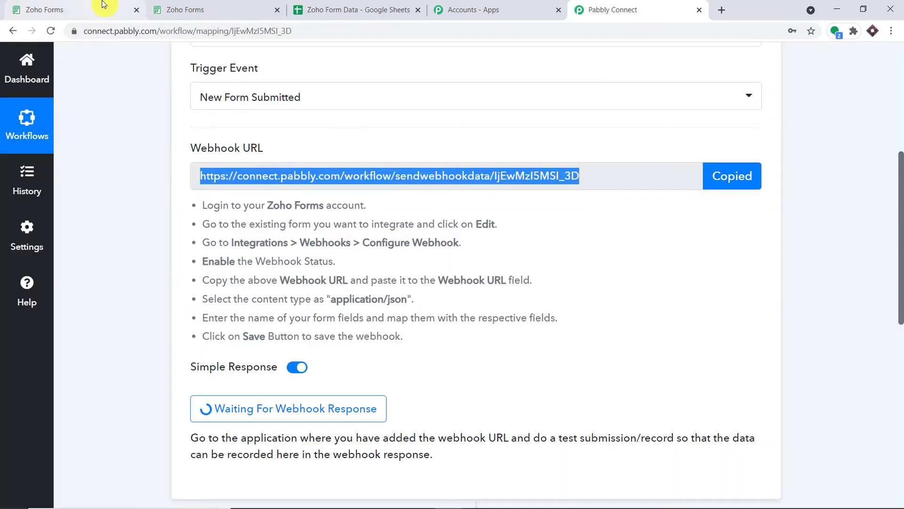
click(101, 7)
right_click(413, 238)
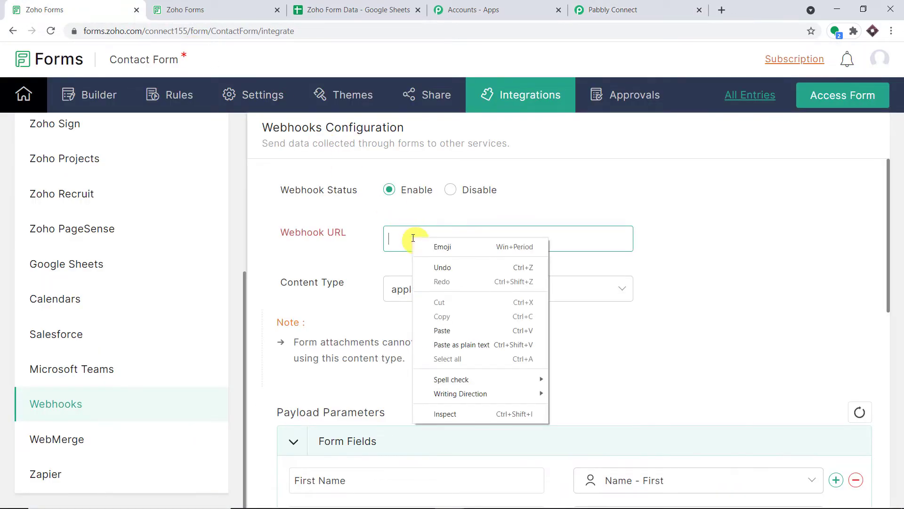
click(443, 330)
Step: Keep the webhook Content Type as application/json, as Pabbly's instructions require
click(630, 6)
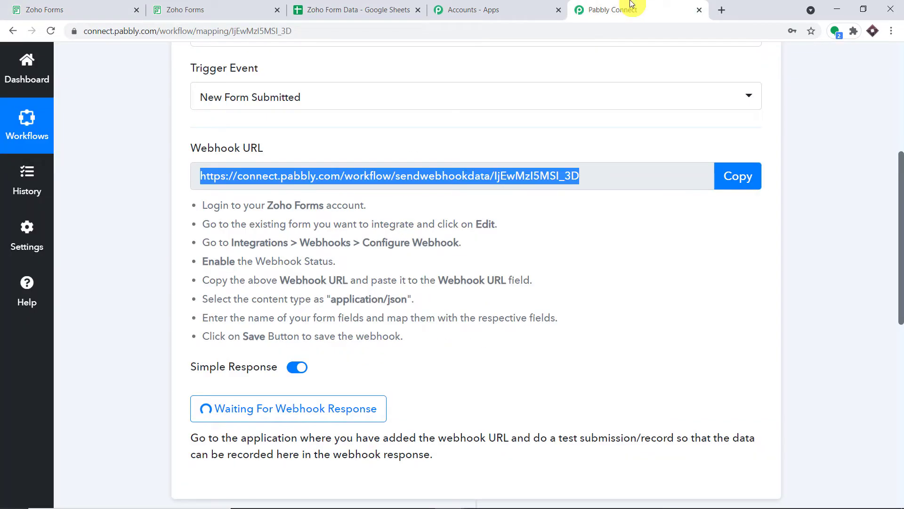
drag(413, 301, 330, 302)
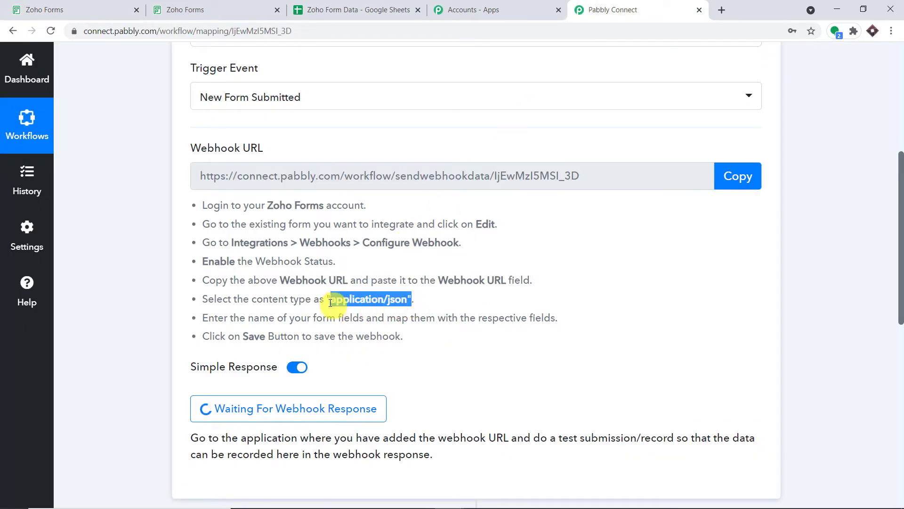
click(101, 8)
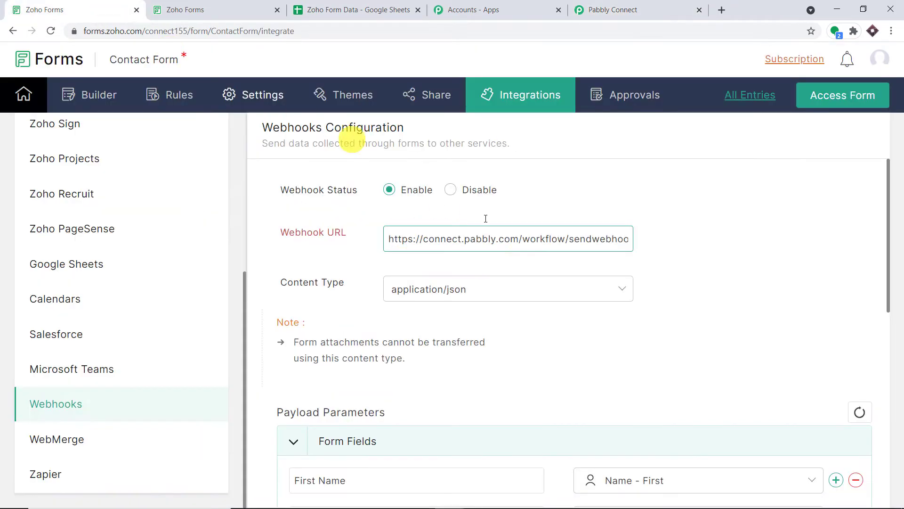
click(519, 292)
click(468, 325)
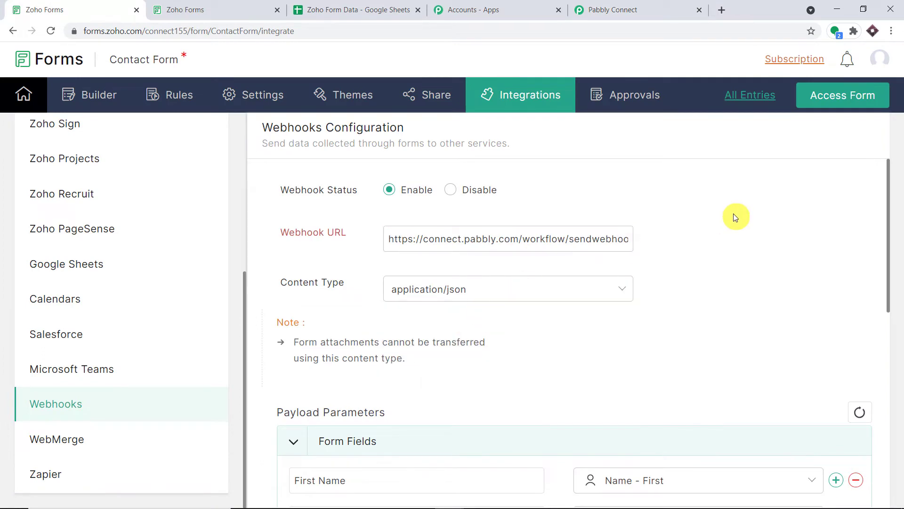
scroll(735, 216, down, 5)
Step: Scroll the webhook settings to the payload mappings for First Name, Last Name, Email, Phone, Gender and Age
click(645, 7)
scroll(516, 178, down, 1)
scroll(516, 178, down, 1)
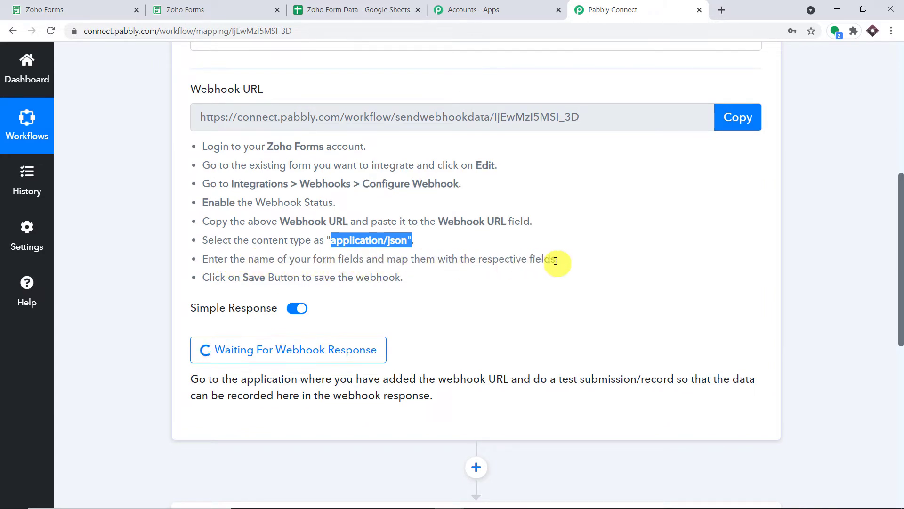
click(113, 9)
scroll(513, 287, down, 5)
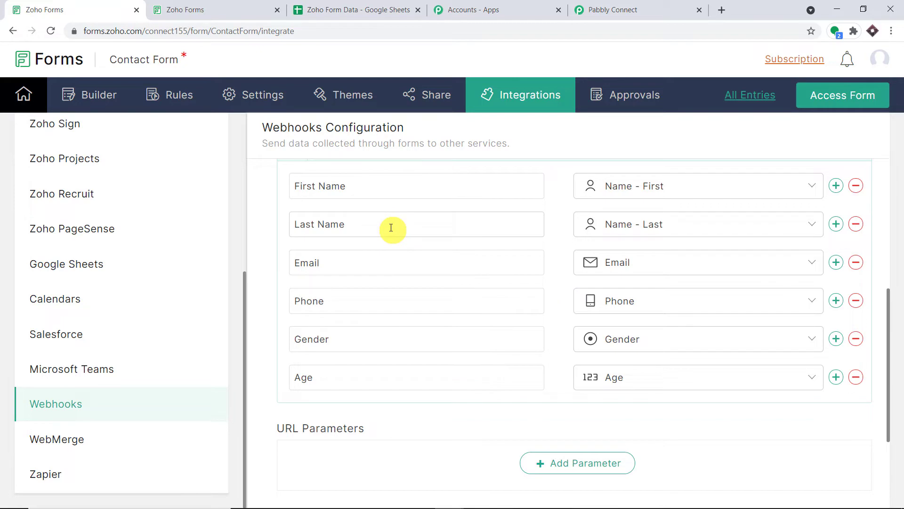
click(217, 4)
click(96, 2)
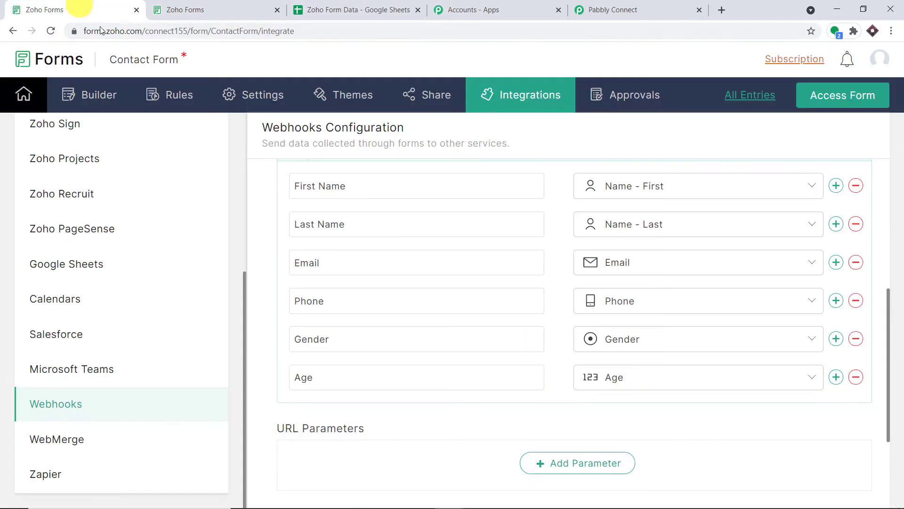
Step: Open the form builder in a new tab and start a fresh, empty Contact Form response
right_click(107, 92)
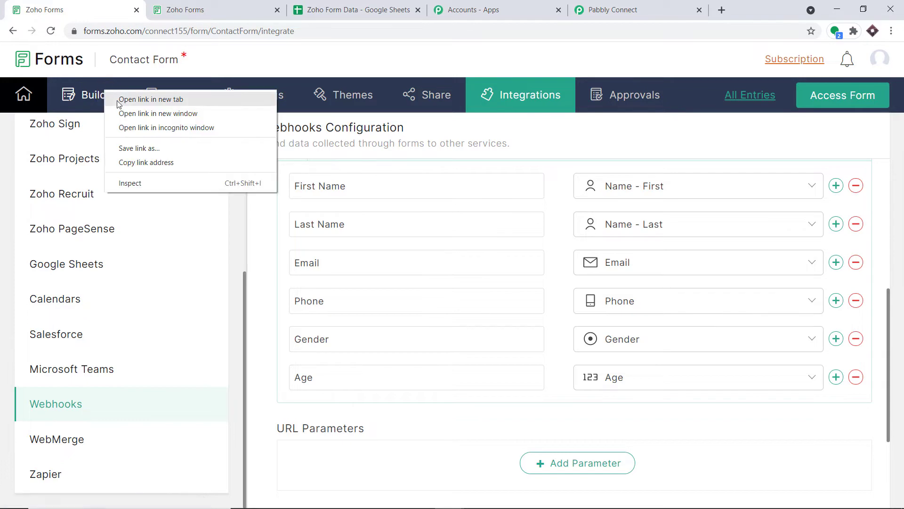
click(141, 99)
click(223, 4)
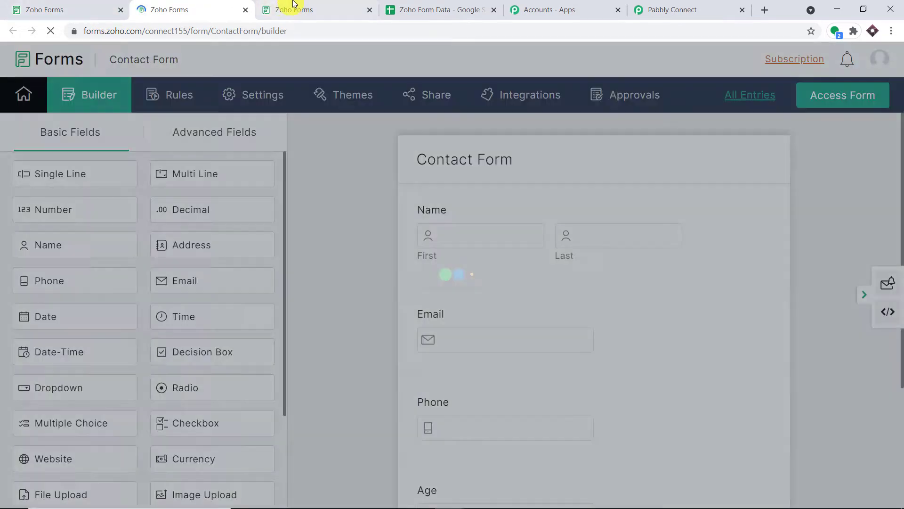
click(292, 9)
click(485, 198)
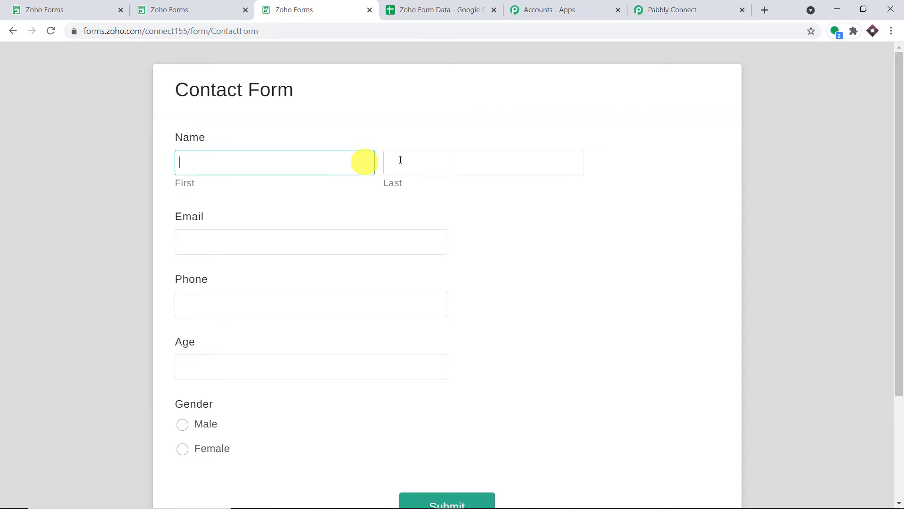
scroll(206, 303, down, 1)
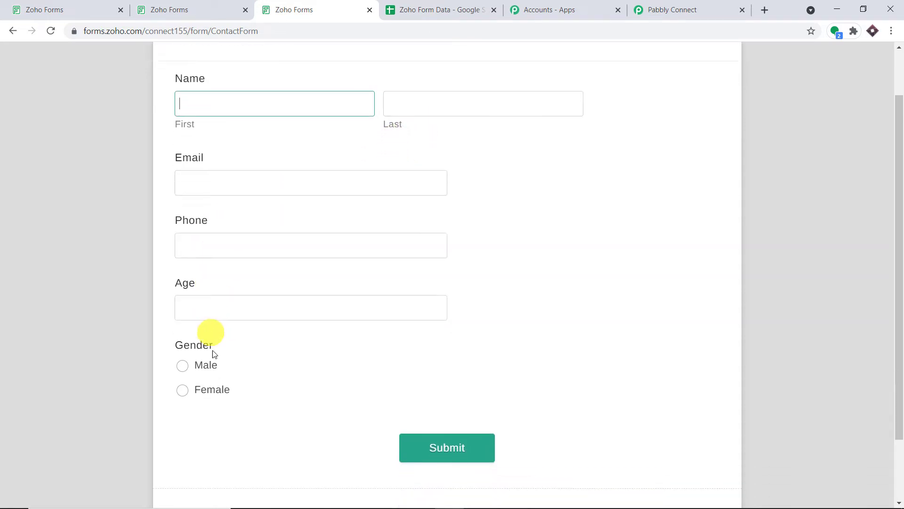
Step: Compare the webhook field mappings against the live Contact Form's fields
click(57, 6)
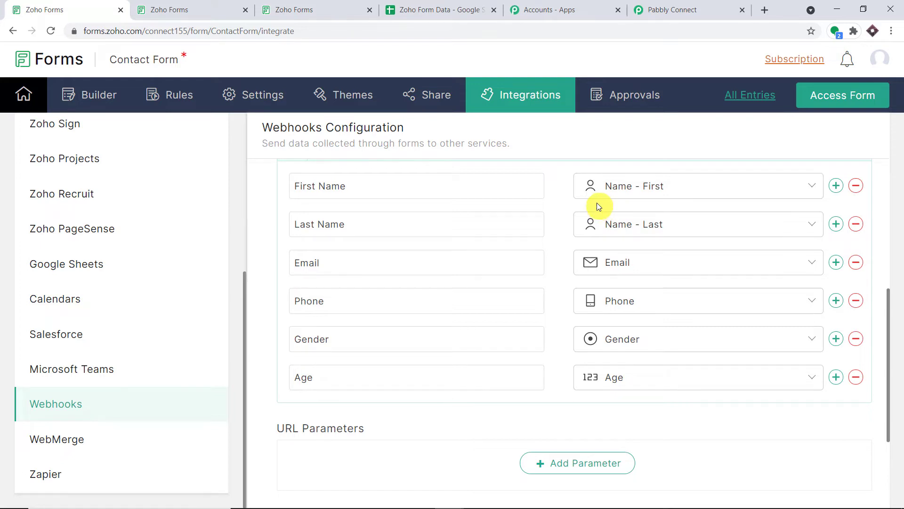
click(303, 8)
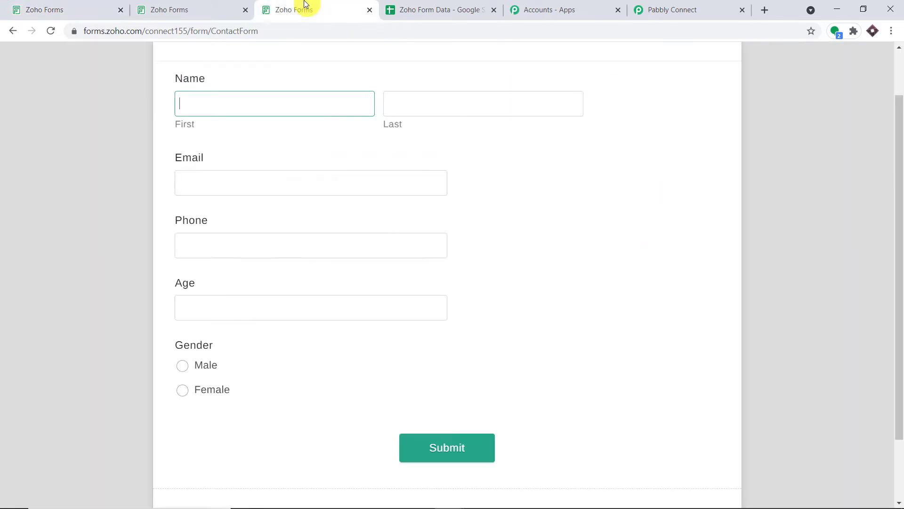
click(55, 8)
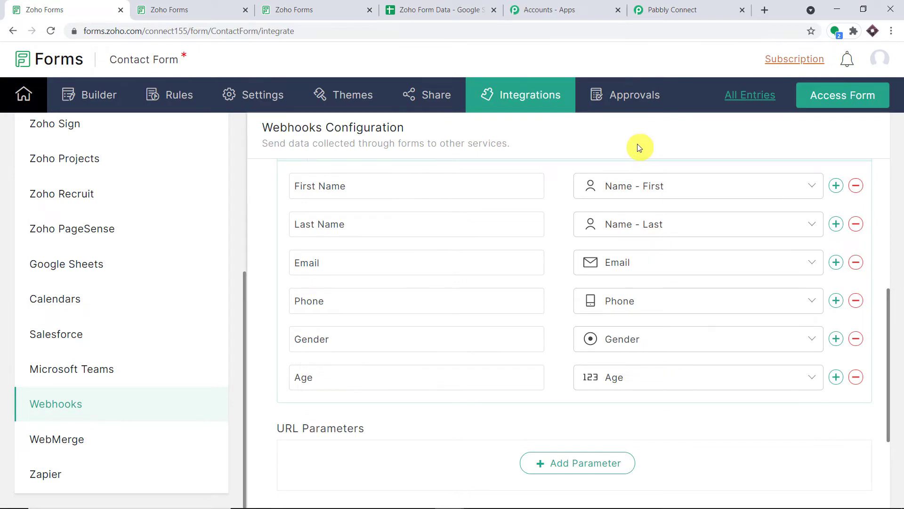
click(294, 9)
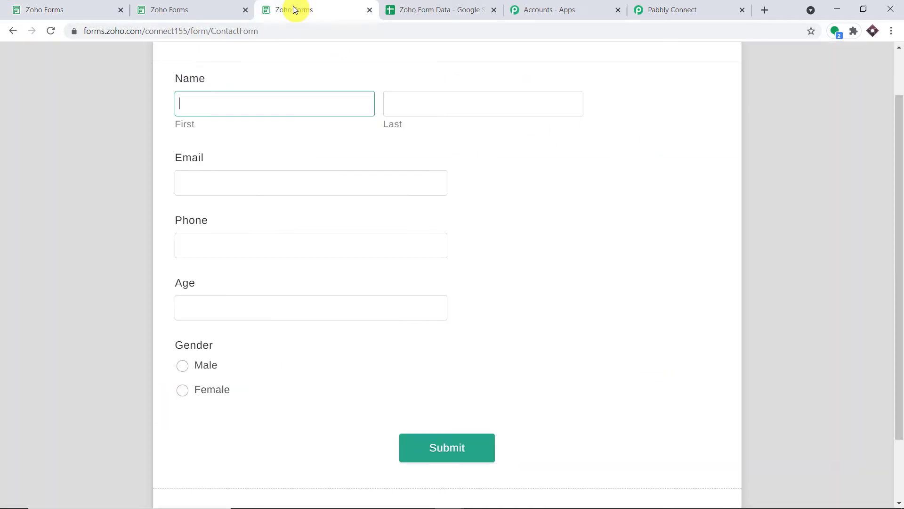
Step: Append a Number field labelled Height below Gender in the Contact Form and save it
click(196, 8)
scroll(592, 281, down, 3)
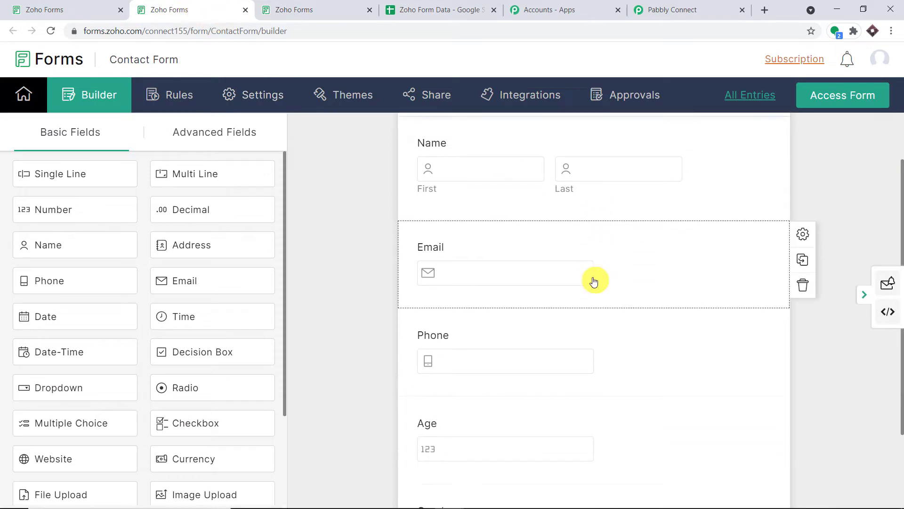
scroll(397, 315, down, 1)
scroll(487, 304, up, 1)
scroll(493, 335, down, 1)
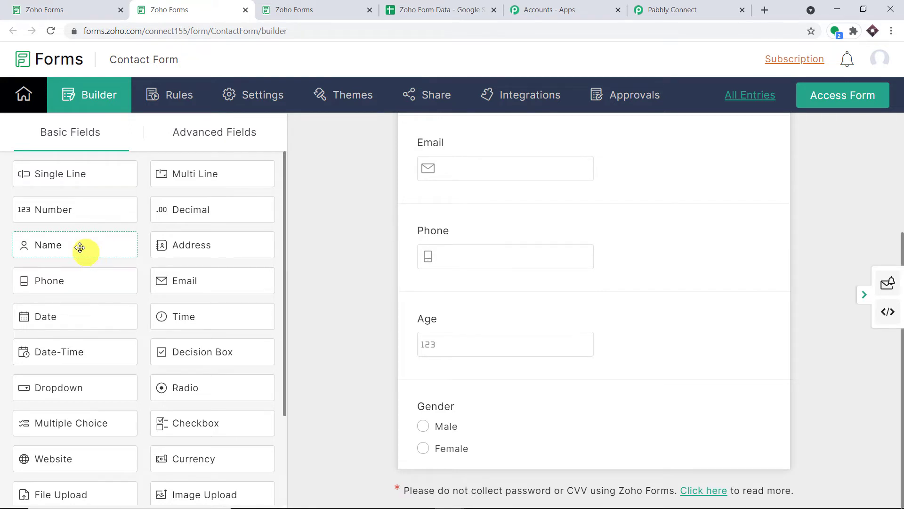
click(68, 209)
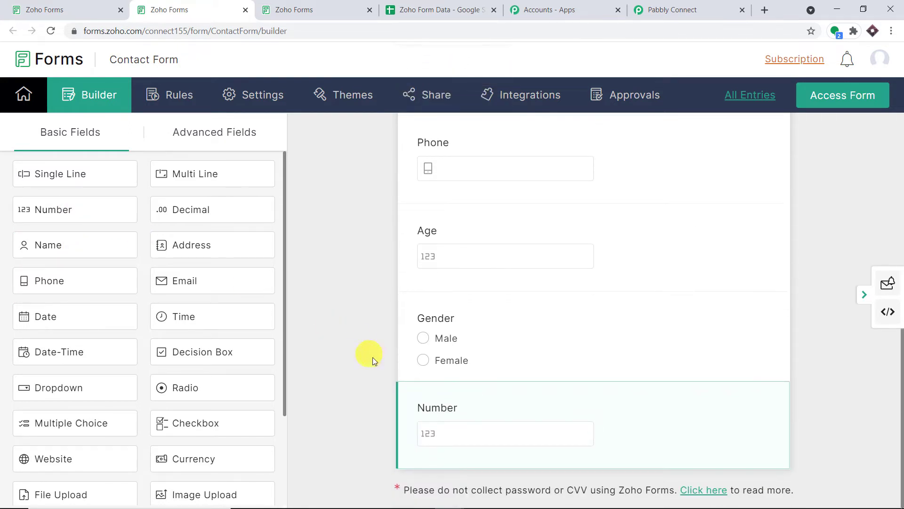
click(447, 408)
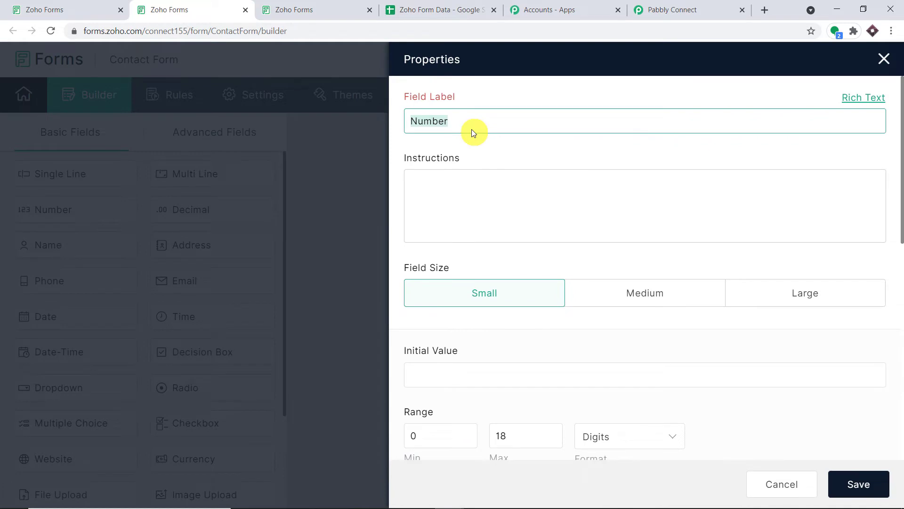
key(BackSpace)
text(Heigh)
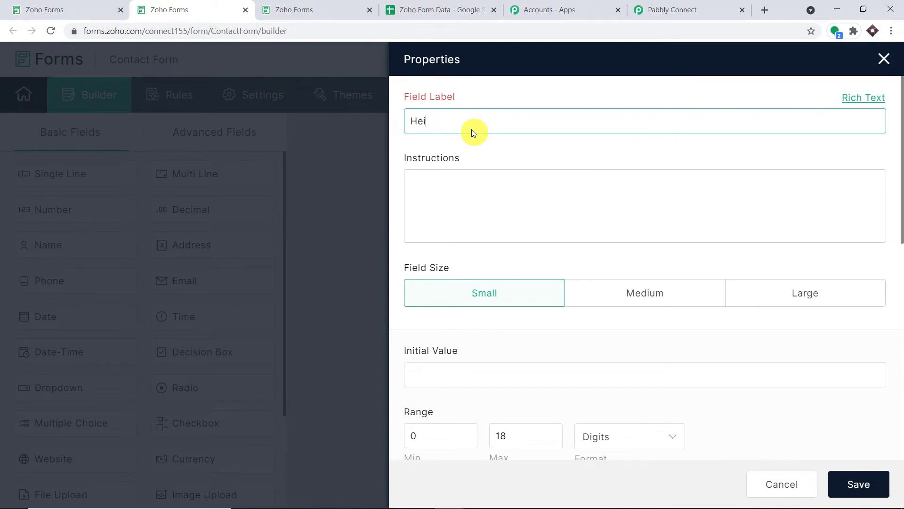
text(t)
click(877, 490)
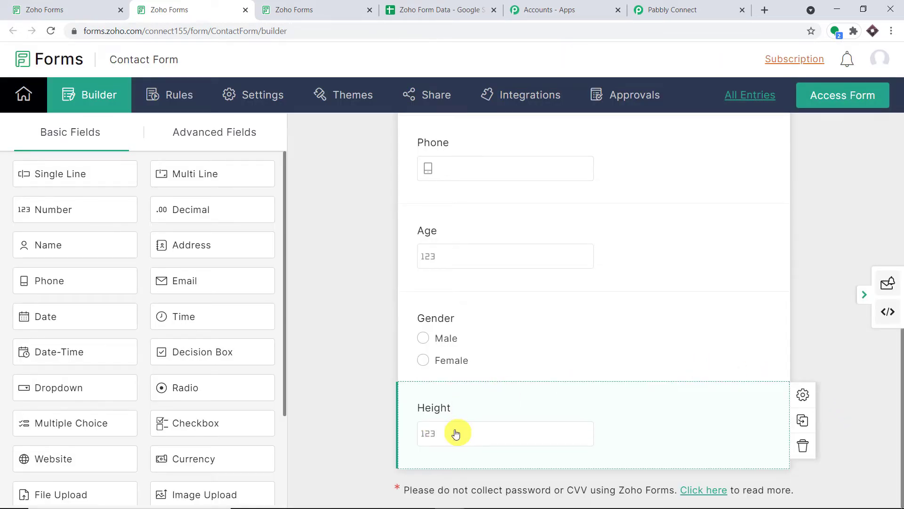
click(91, 8)
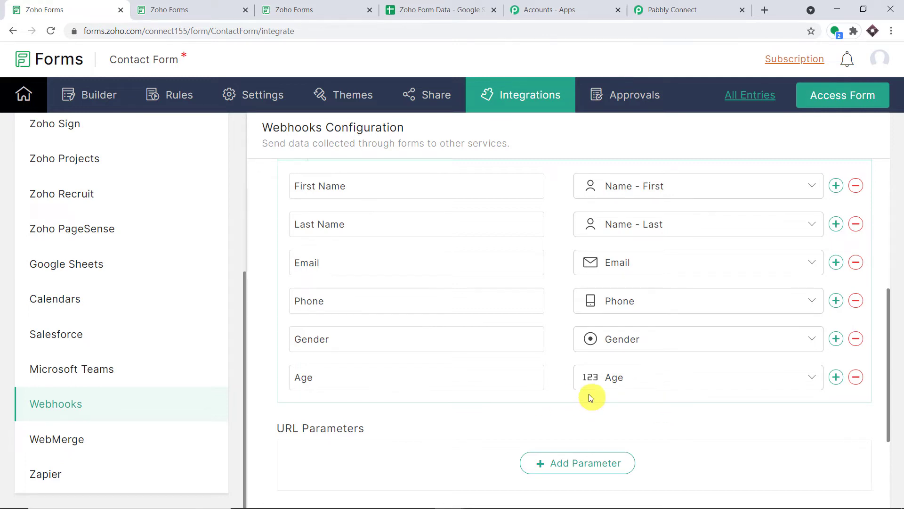
Step: Reload the Contact Form's integrations page so it reflects the new Height field
click(52, 31)
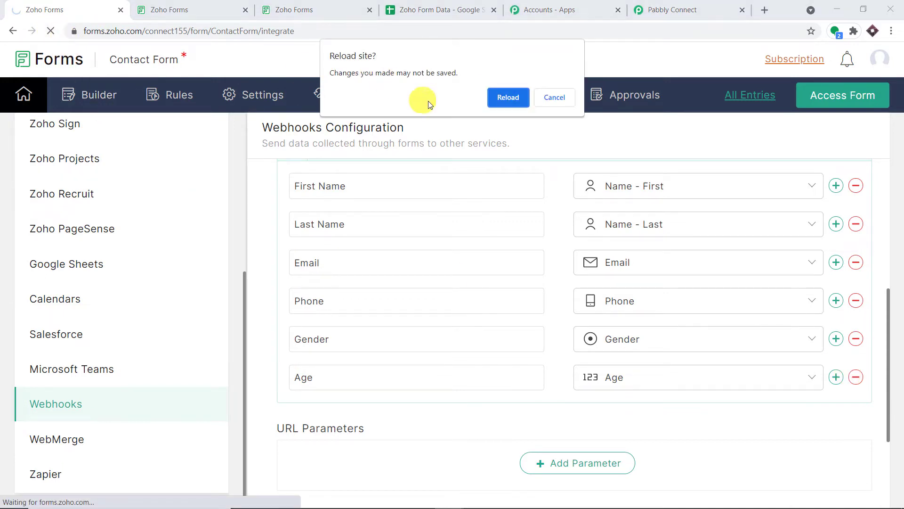
click(501, 97)
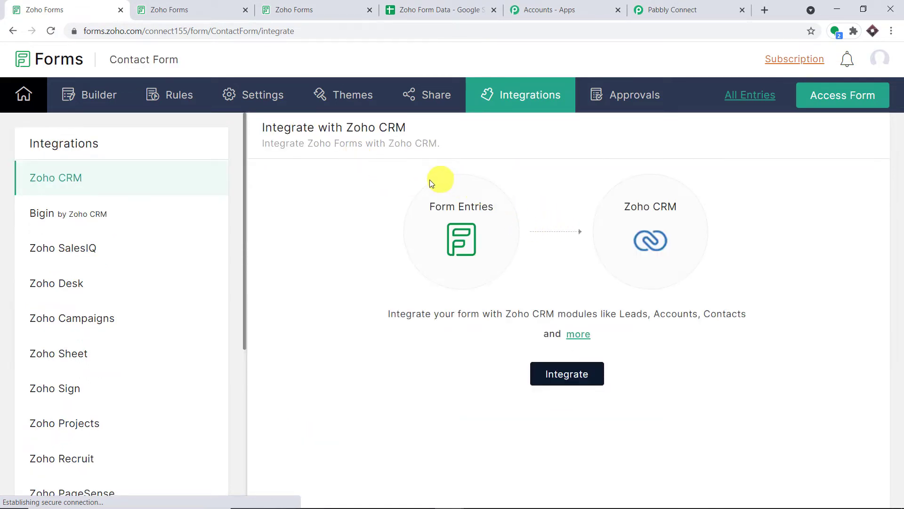
scroll(202, 367, down, 2)
scroll(201, 367, down, 5)
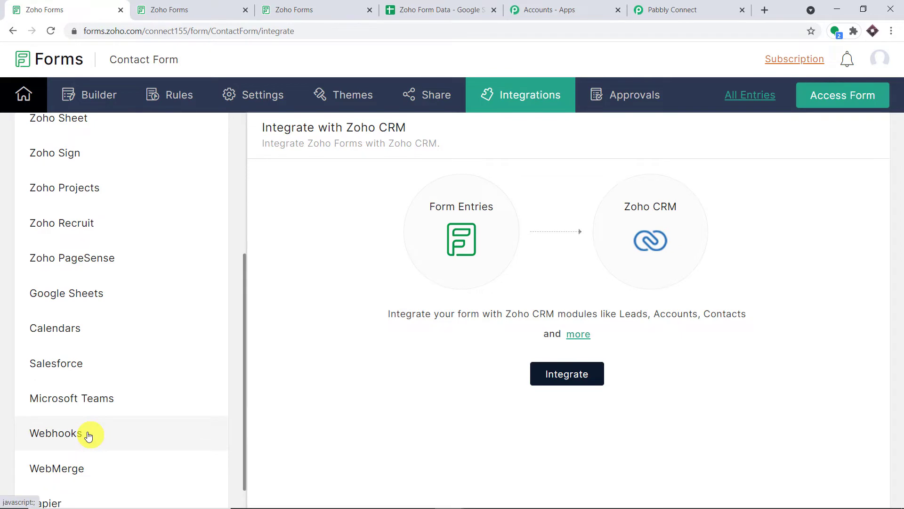
Step: Enable the Webhooks integration and clear out its old webhook URL
click(88, 431)
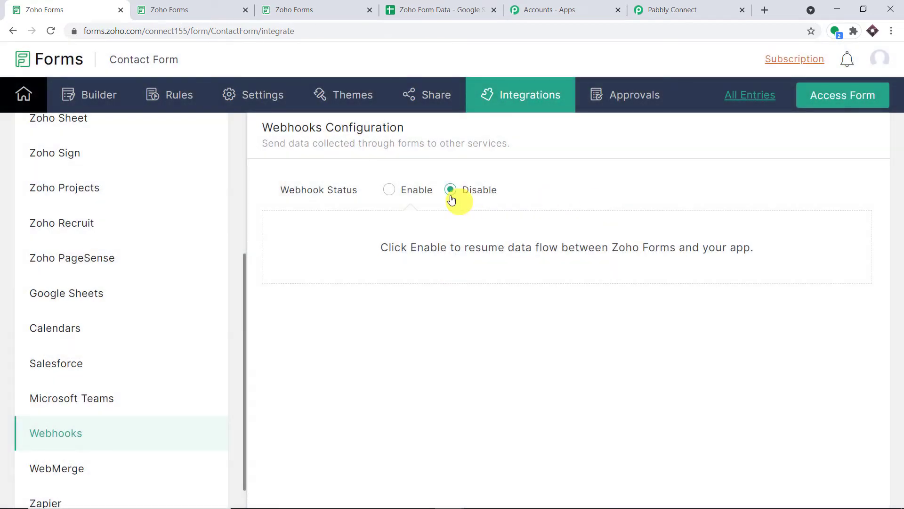
click(393, 193)
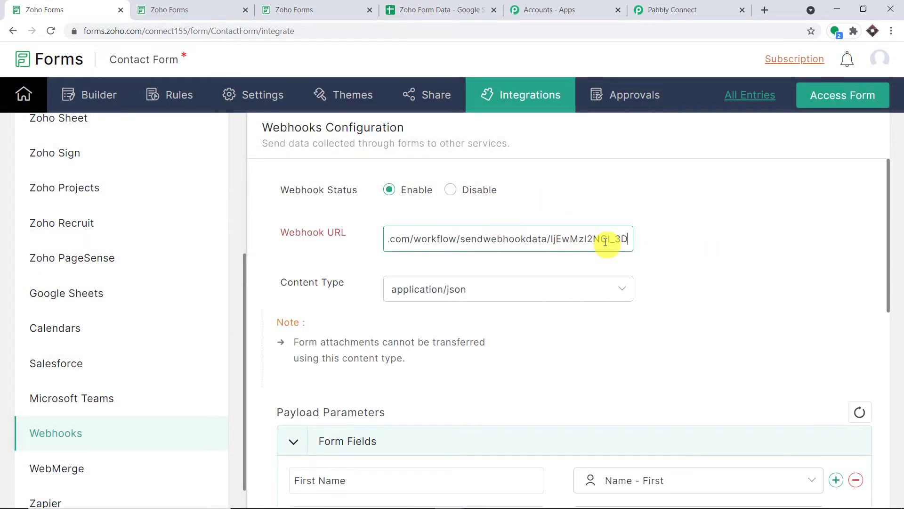
drag(628, 239, 265, 273)
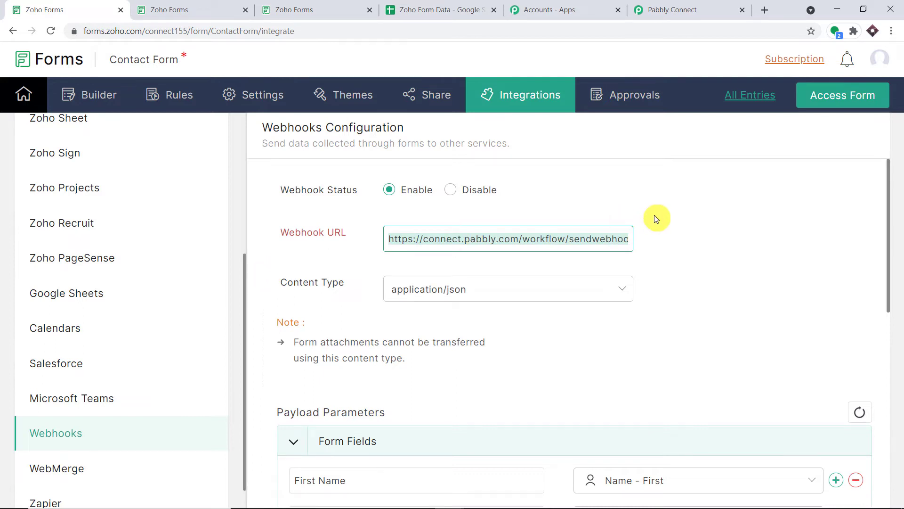
key(BackSpace)
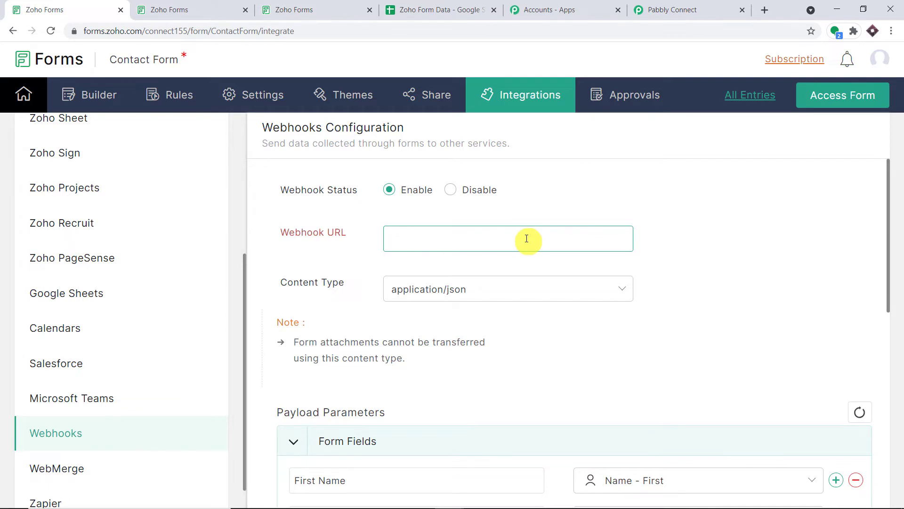
Step: Paste Pabbly Connect's webhook URL into the Zoho Forms webhook URL field
click(659, 9)
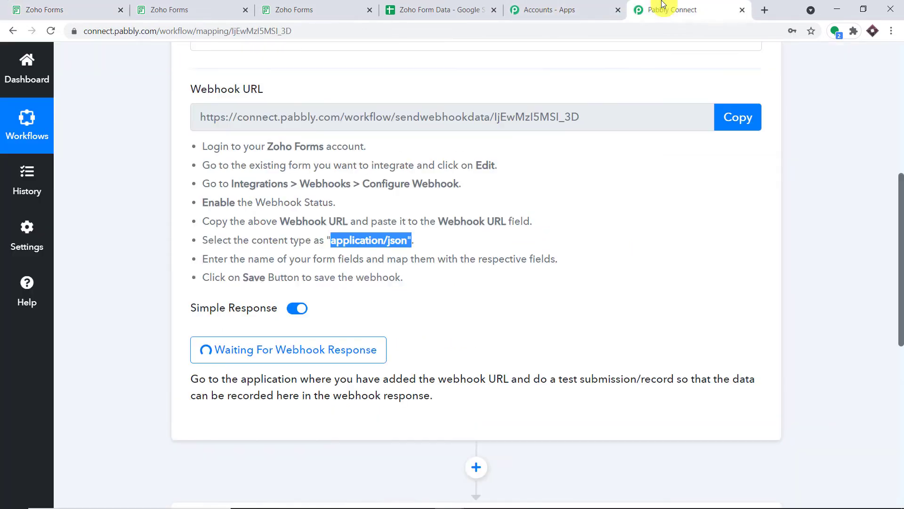
click(727, 117)
click(56, 10)
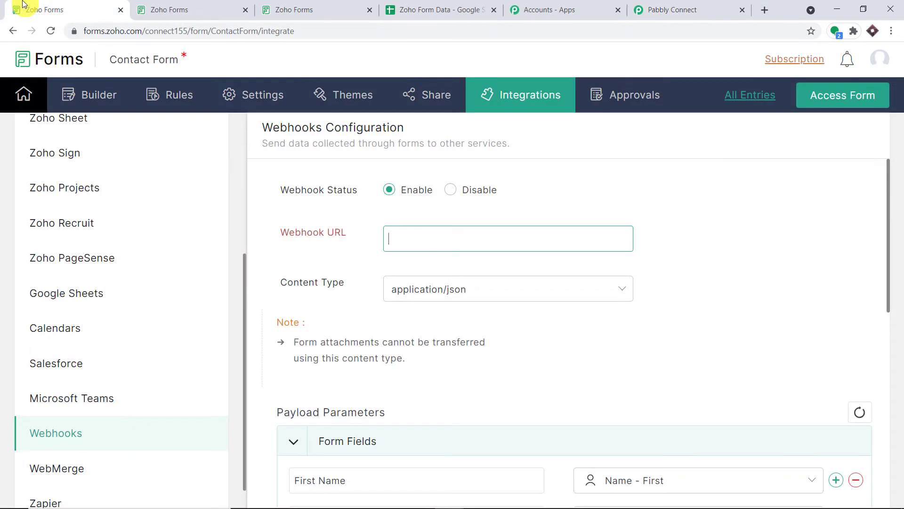
right_click(389, 243)
click(439, 331)
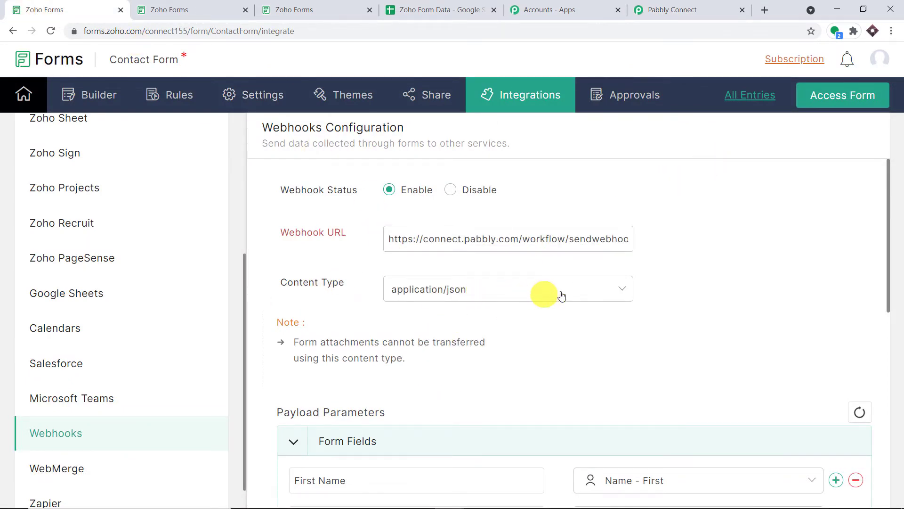
scroll(438, 247, down, 8)
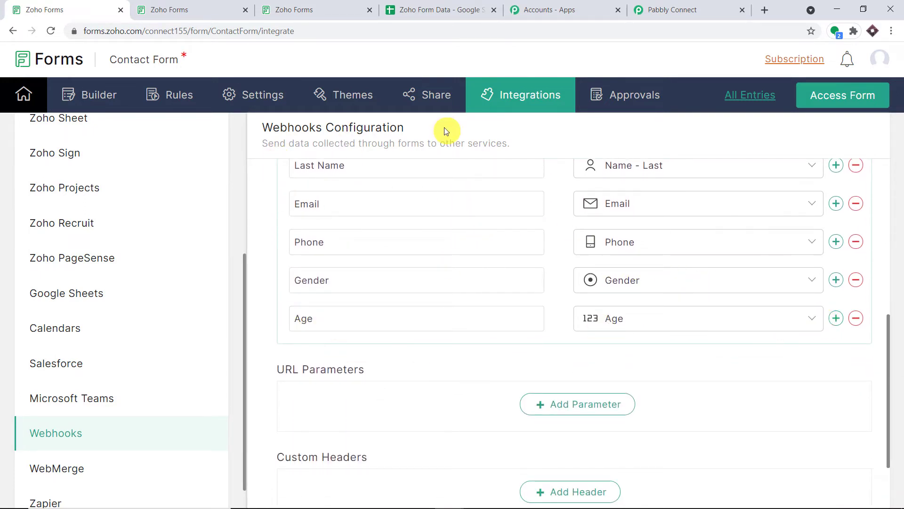
Step: Add a 'Height' parameter row after Age, map it to the Height field, and save
click(837, 318)
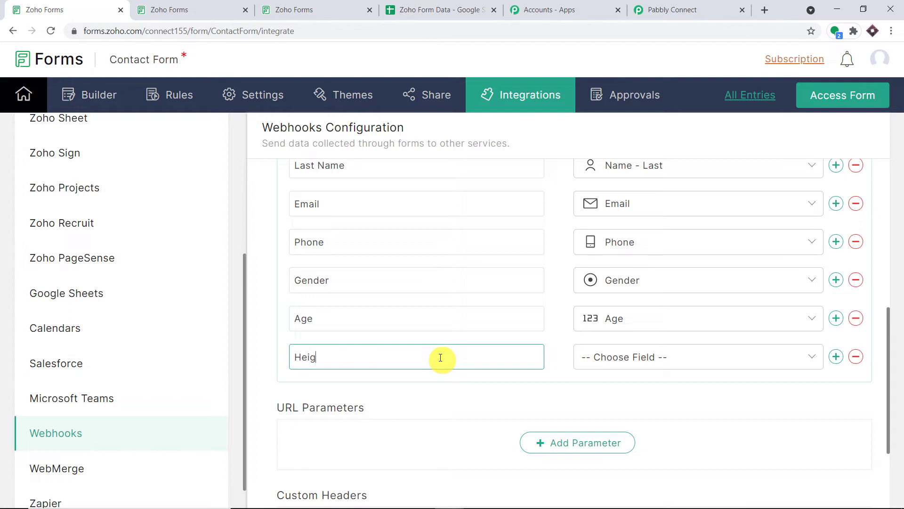
text(Height)
click(617, 363)
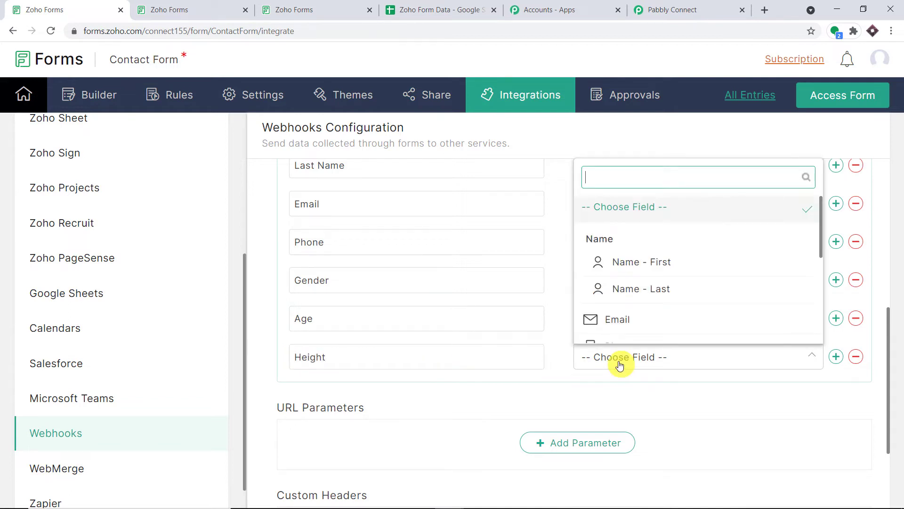
scroll(656, 302, down, 4)
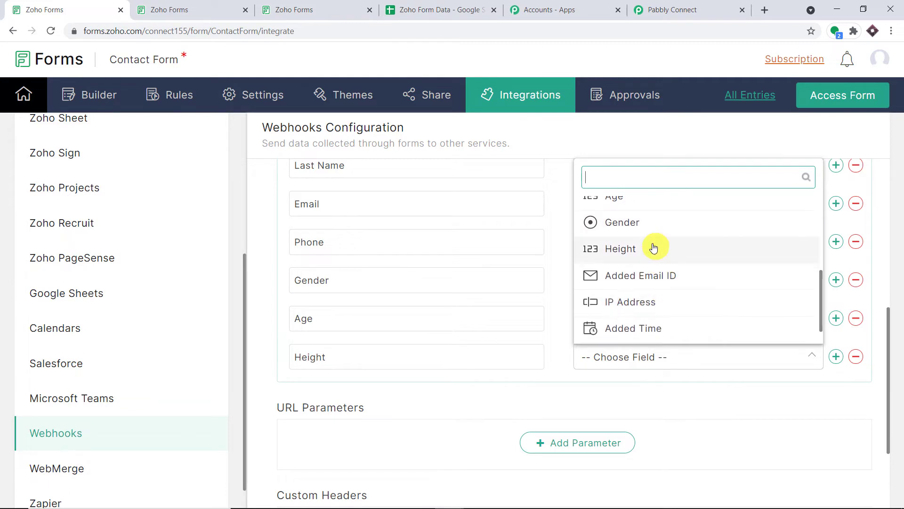
click(655, 254)
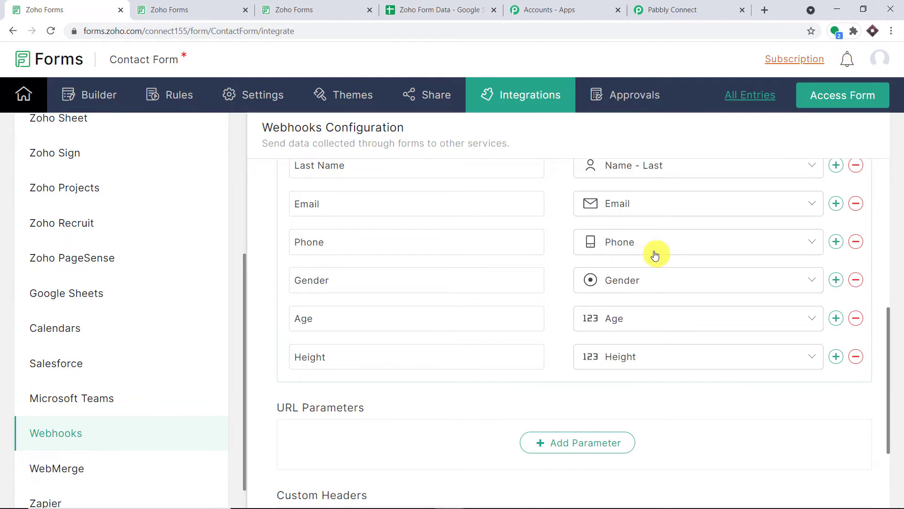
scroll(584, 278, up, 6)
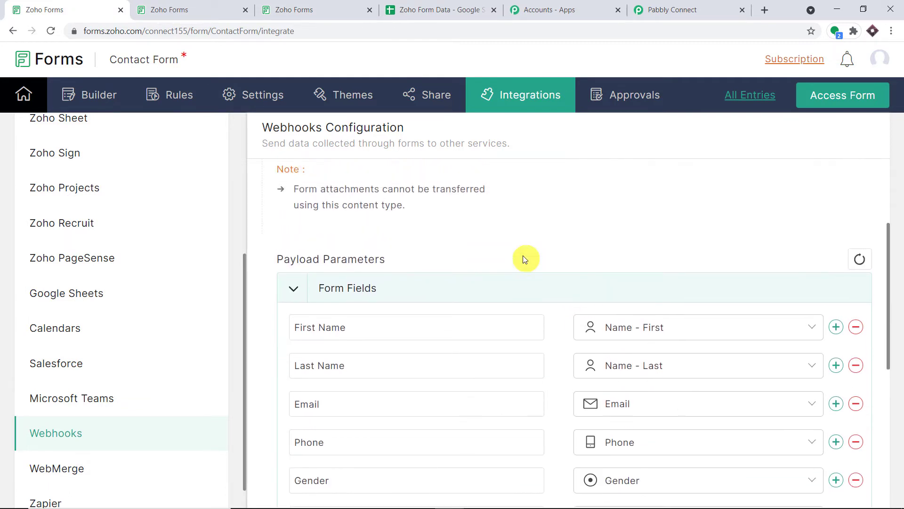
scroll(302, 276, up, 1)
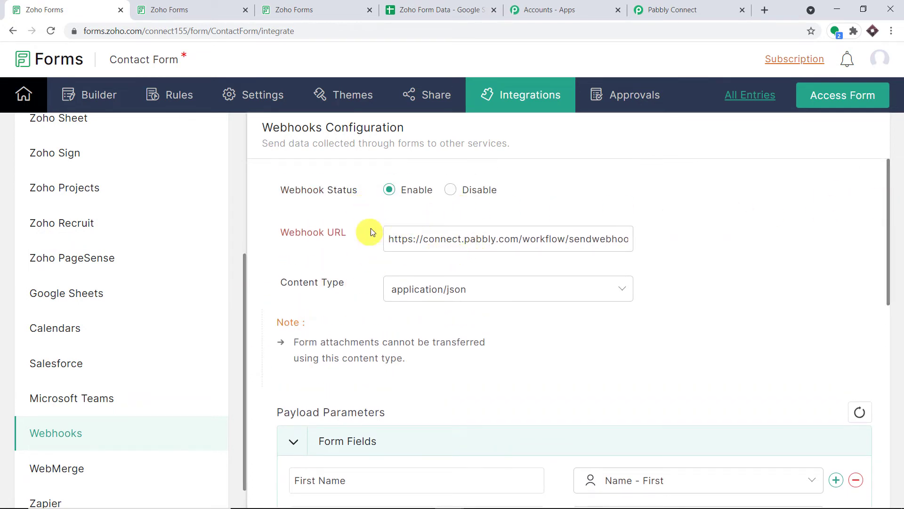
scroll(523, 246, down, 10)
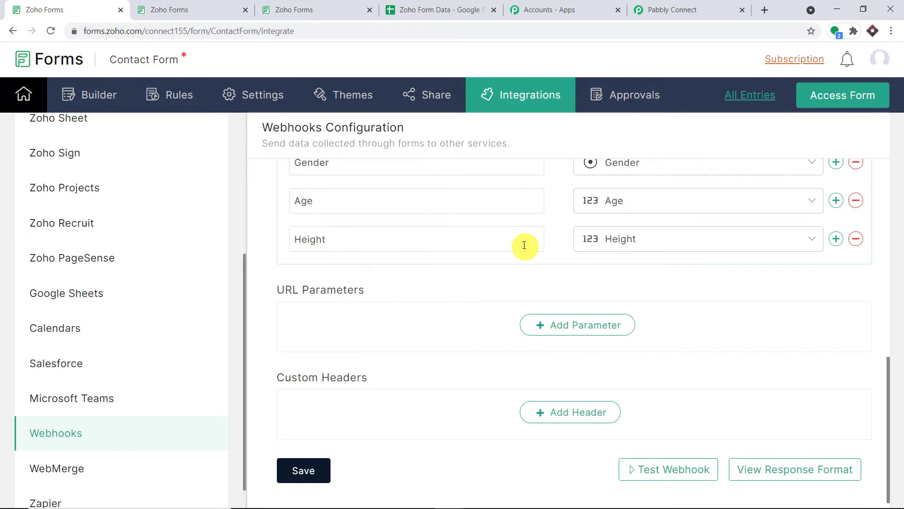
click(312, 461)
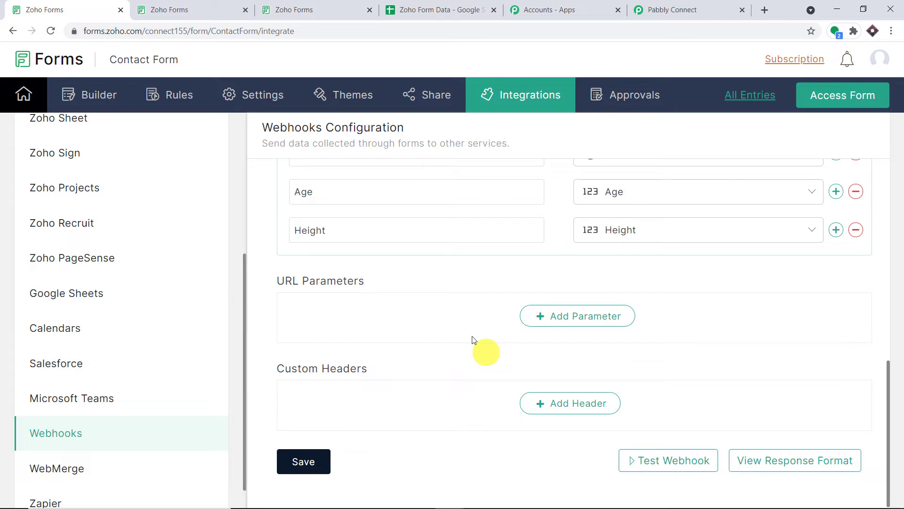
Step: Reload the live Contact Form to show Height and confirm Pabbly is awaiting the webhook
click(295, 4)
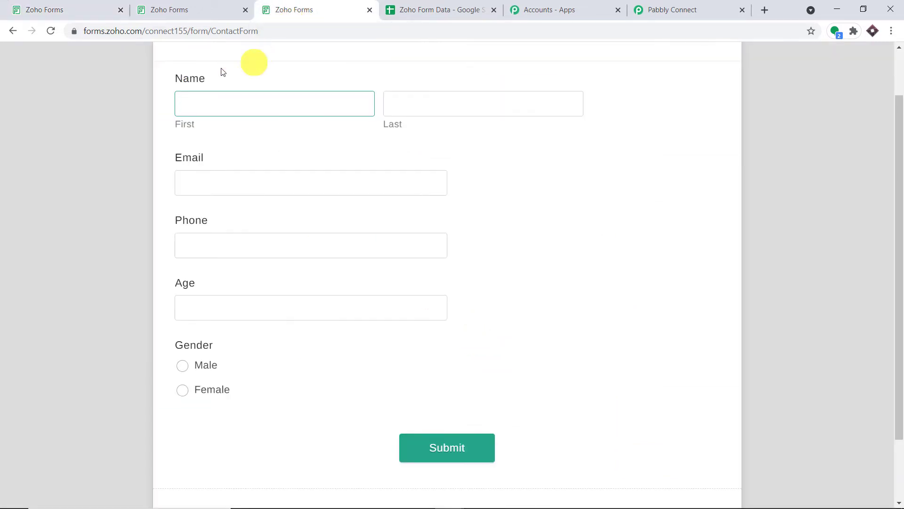
click(52, 33)
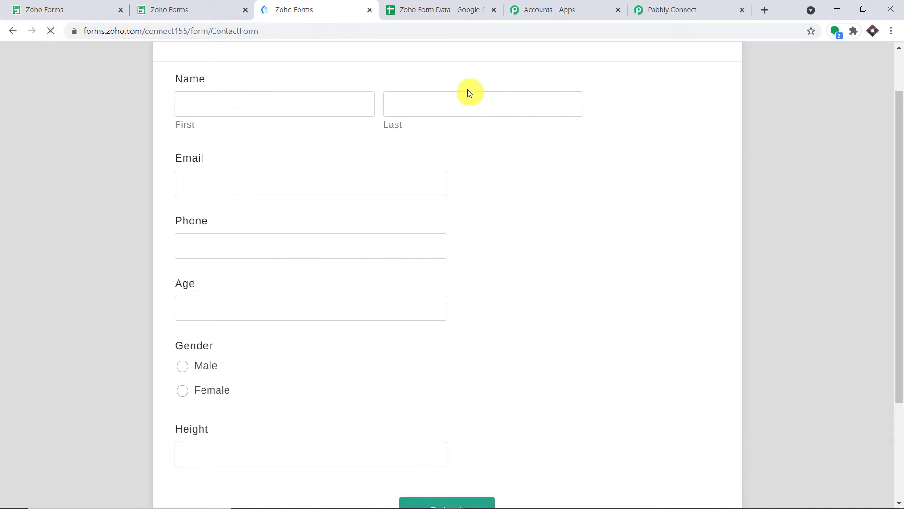
click(668, 11)
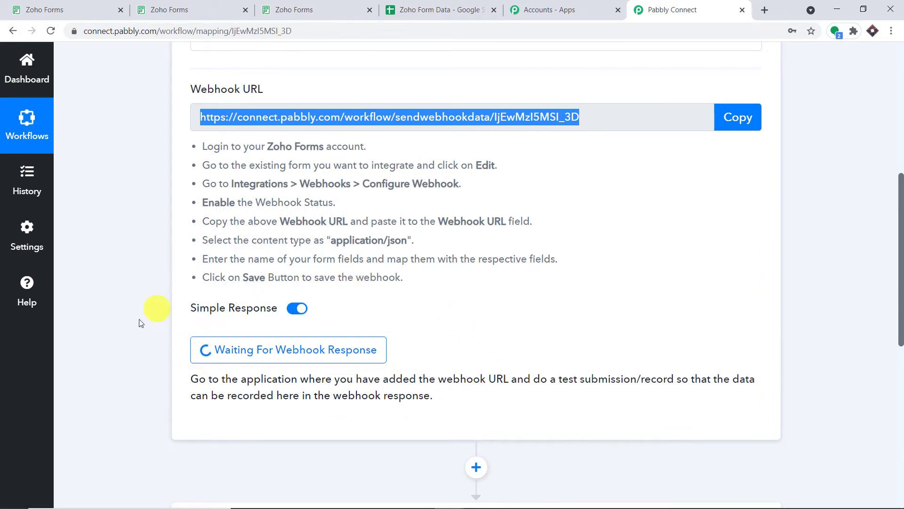
click(271, 13)
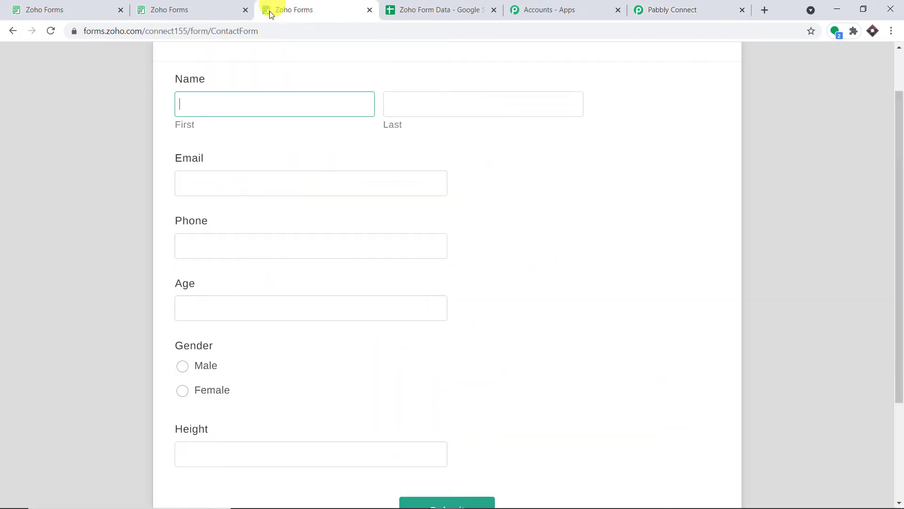
Step: Fill in the test entry's first name, last name, email, phone number and age 34
click(224, 99)
text(Mathew)
click(411, 94)
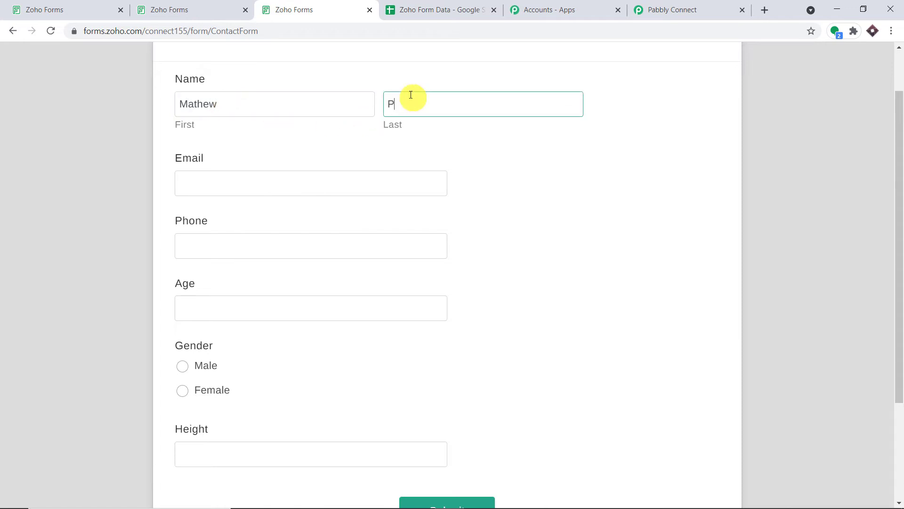
click(341, 173)
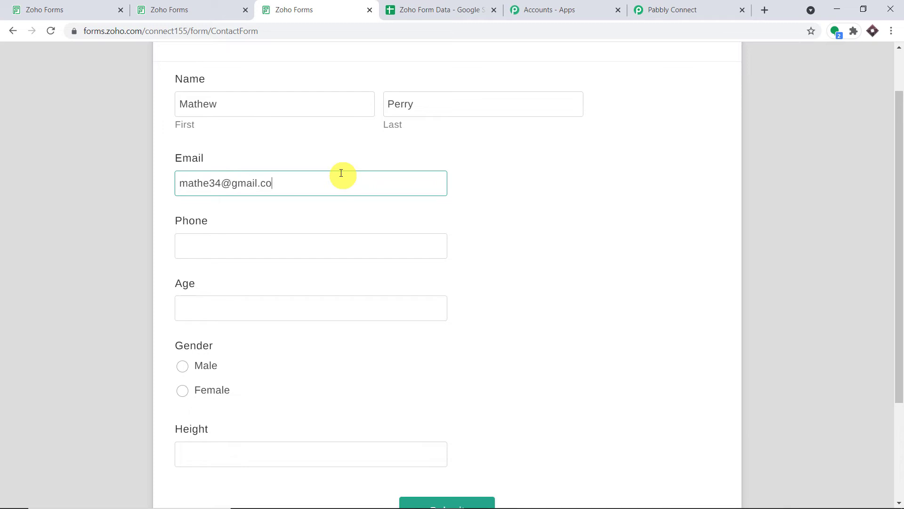
click(223, 250)
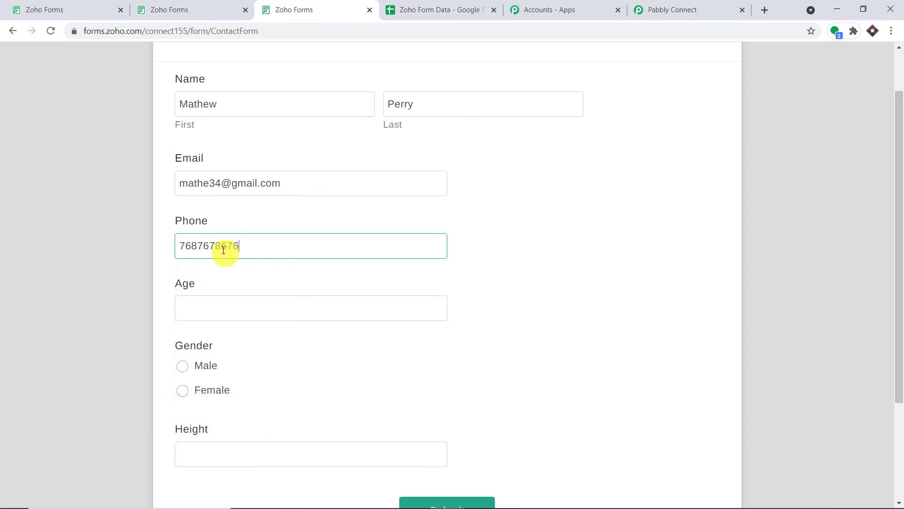
click(227, 311)
text(3)
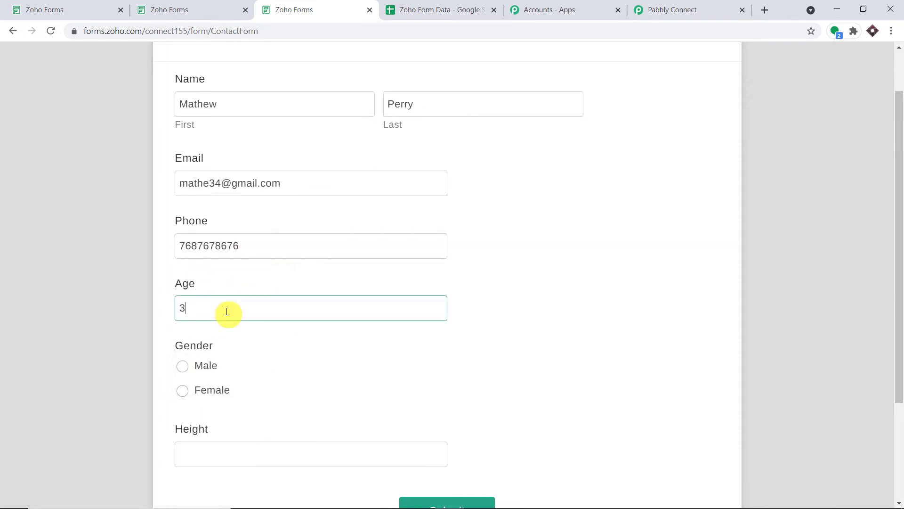
text(4)
Step: Select gender Male, enter height 174, and submit the test entry
click(183, 375)
scroll(236, 341, down, 1)
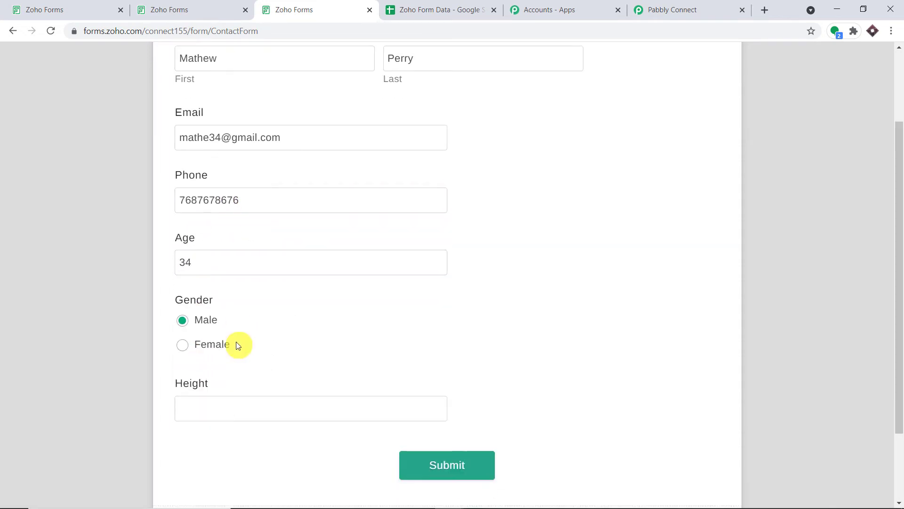
click(214, 390)
text(174)
click(466, 455)
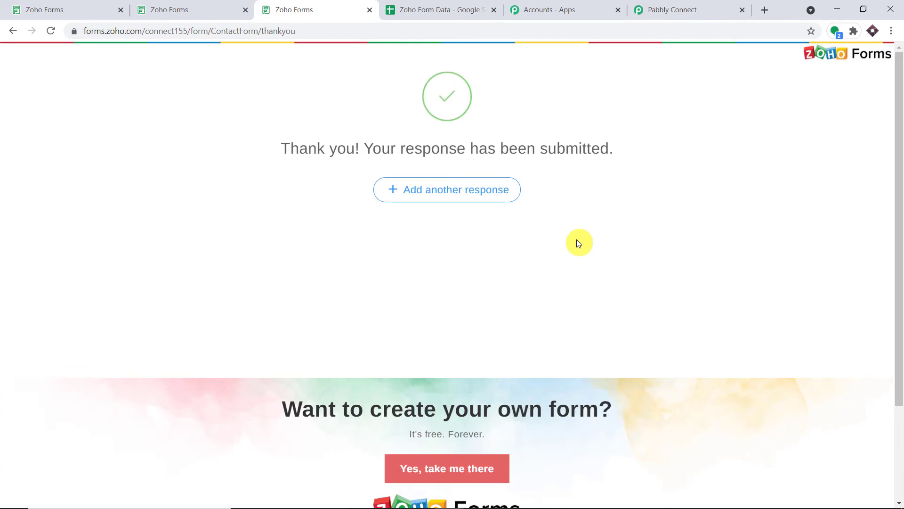
Step: Review the captured Email, Phone, First Name, Height 174, Gender Male, Last Name and Age 34 values
click(654, 5)
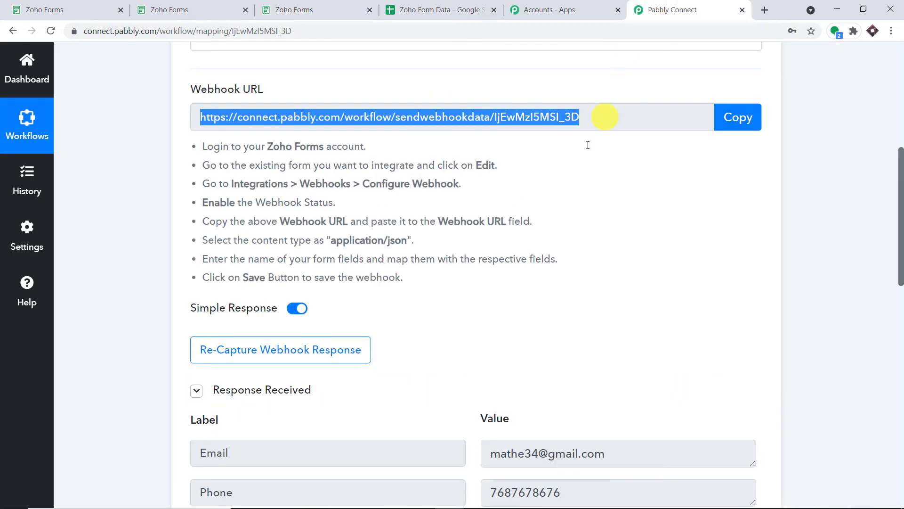
scroll(588, 189, down, 5)
click(490, 158)
click(575, 200)
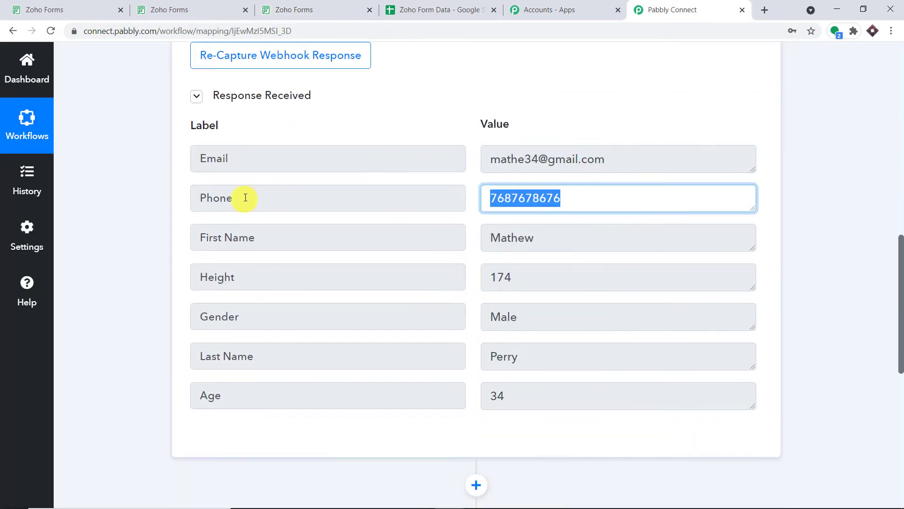
click(541, 255)
click(537, 283)
click(511, 321)
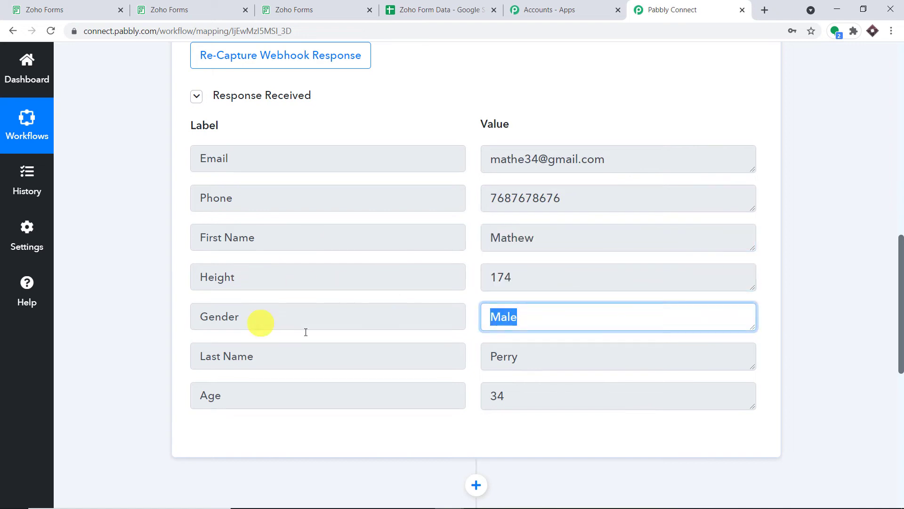
click(527, 362)
click(512, 395)
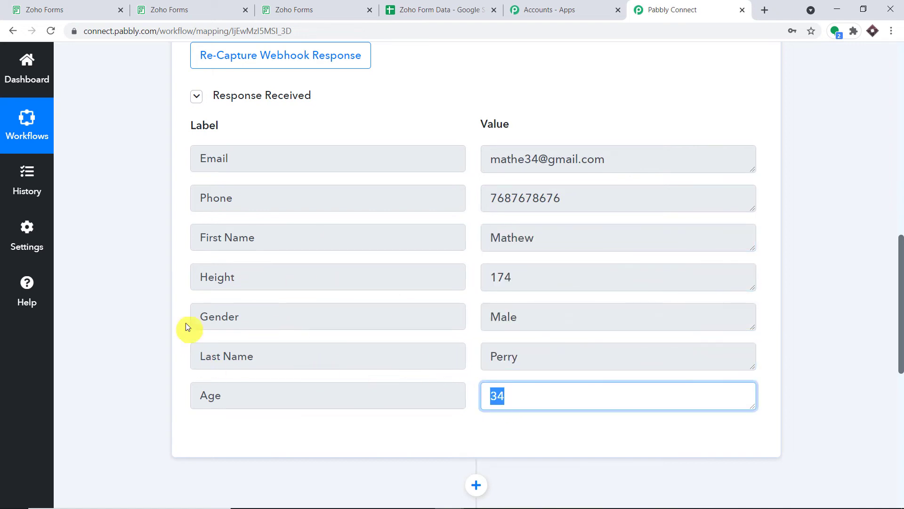
scroll(343, 212, down, 3)
scroll(344, 207, down, 5)
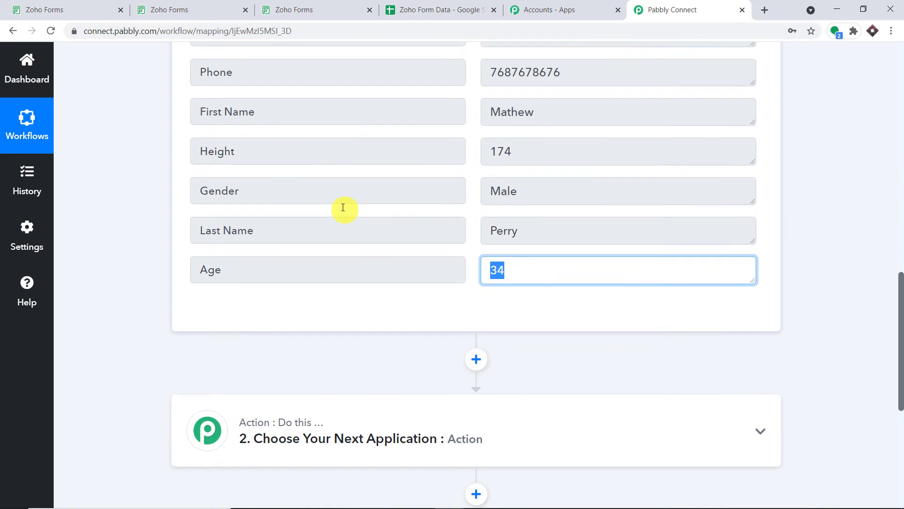
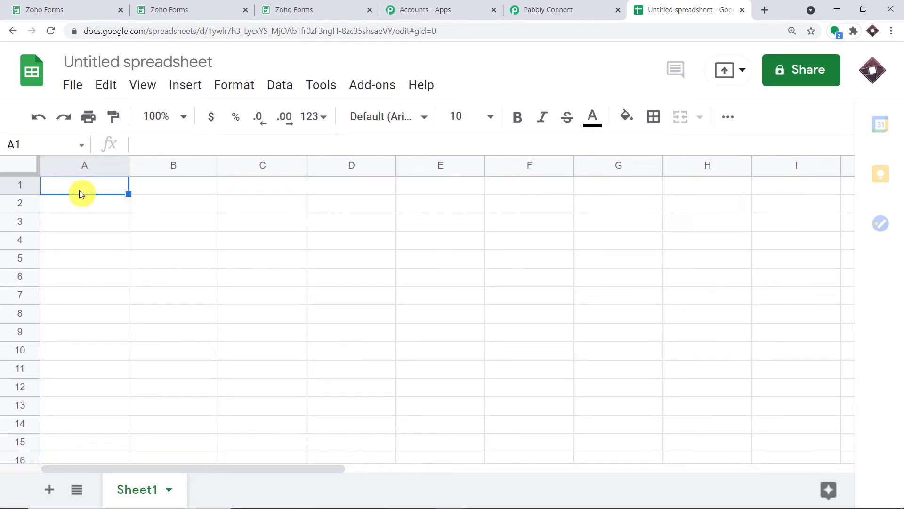
Step: Enter headers First Name, Last Name, Age, Email, Height and Phone across A1:F1
text(F)
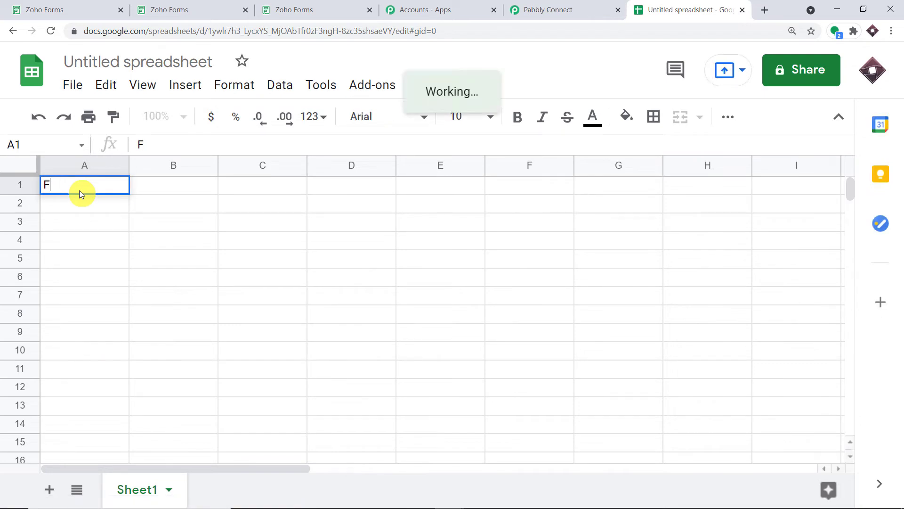
text( irirst Name)
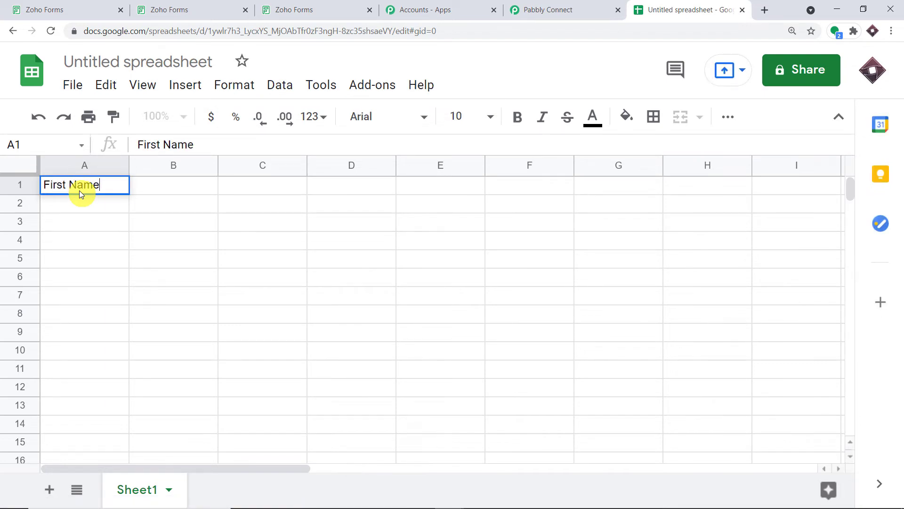
key(Tab)
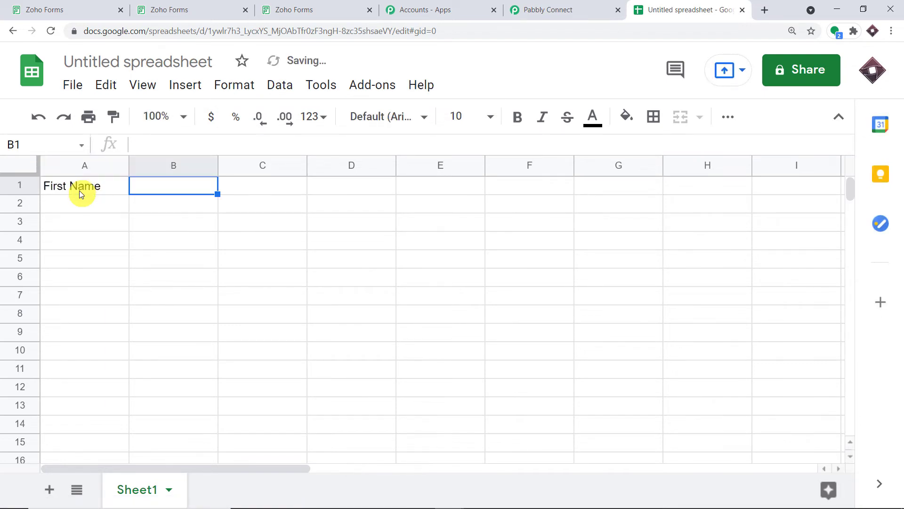
text(Last Na)
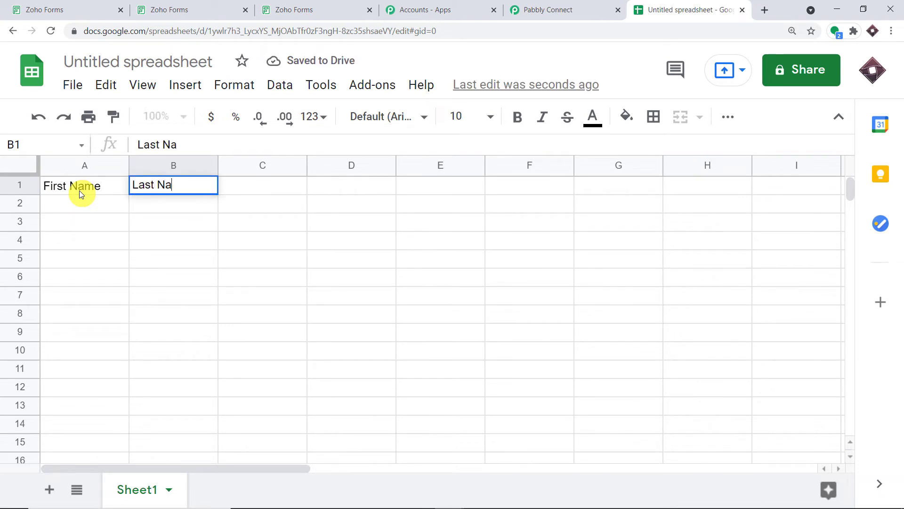
text(me)
key(Tab)
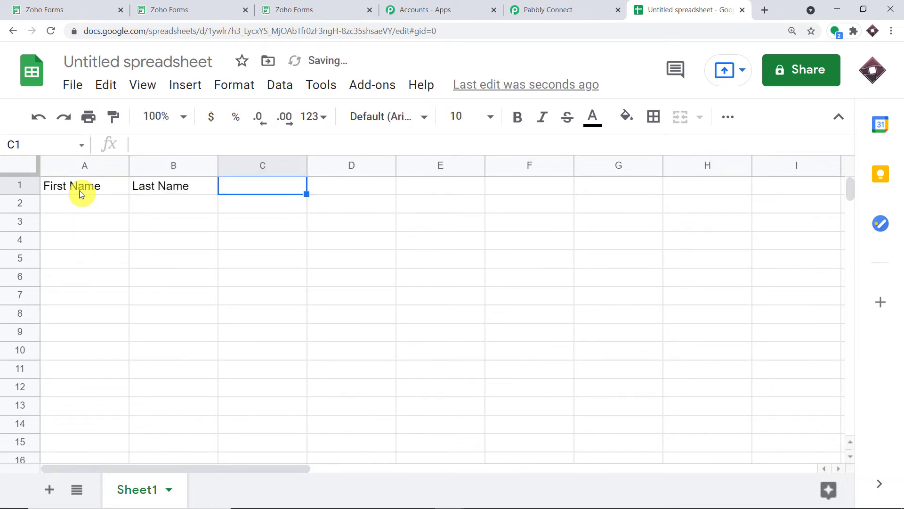
text(Age)
key(Tab)
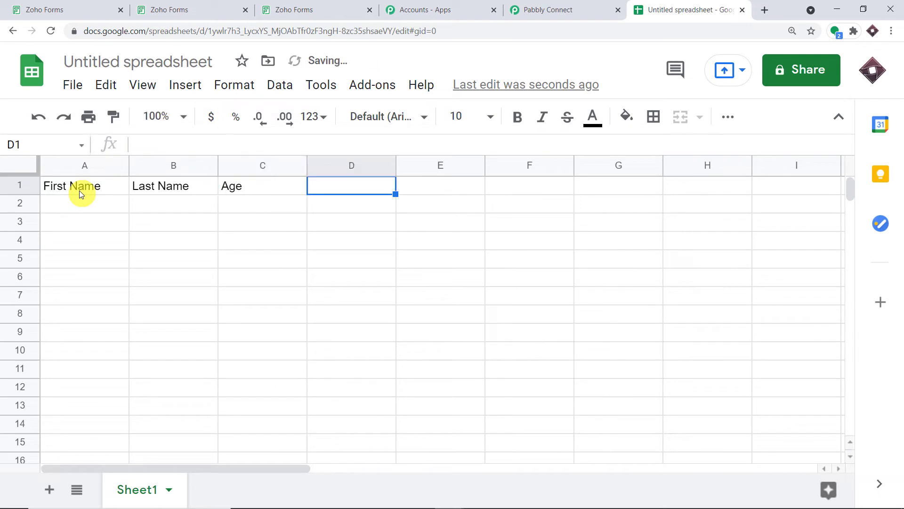
text(Email)
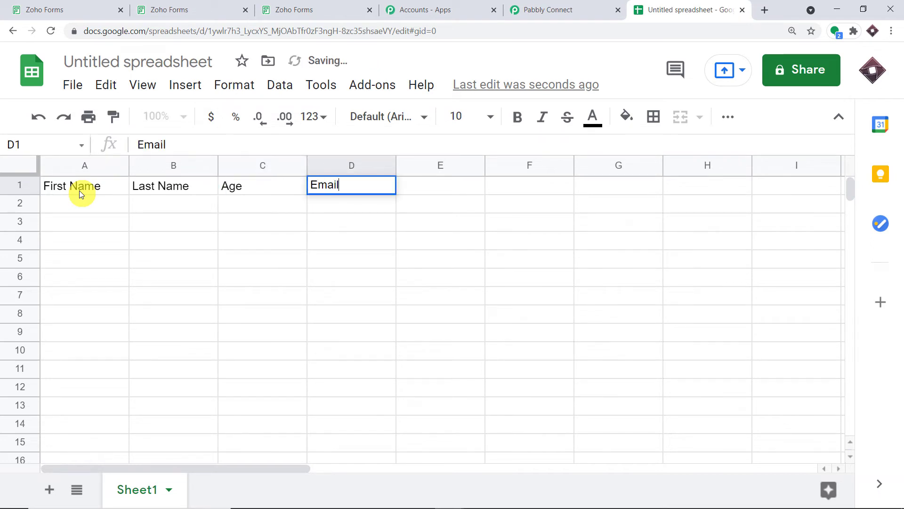
key(Tab)
text(Height)
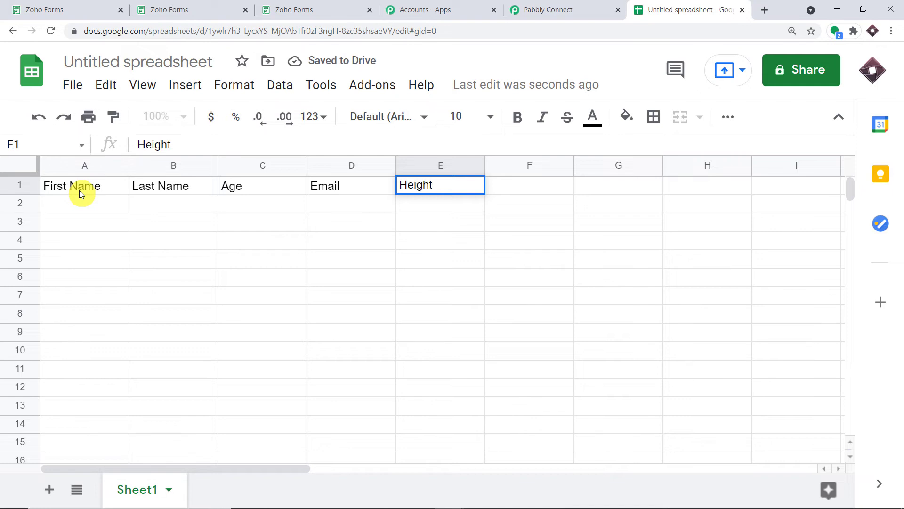
key(Tab)
text(Phone)
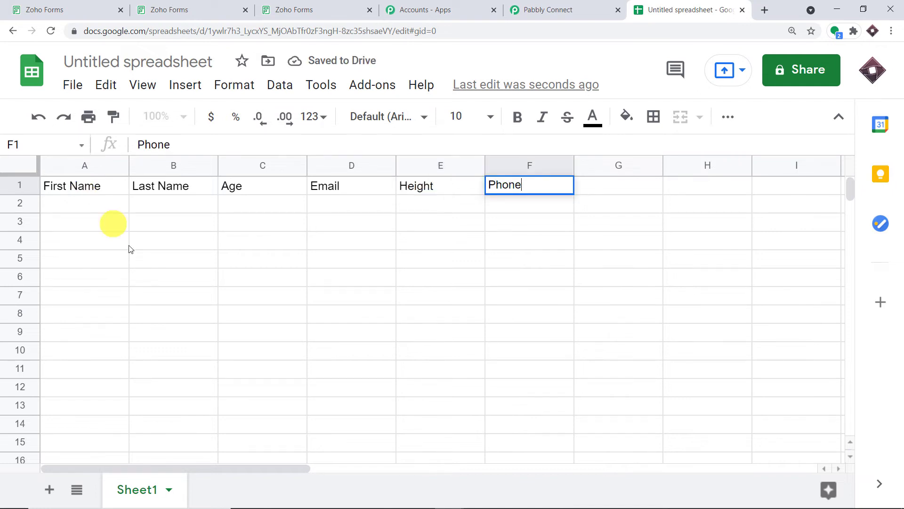
click(155, 277)
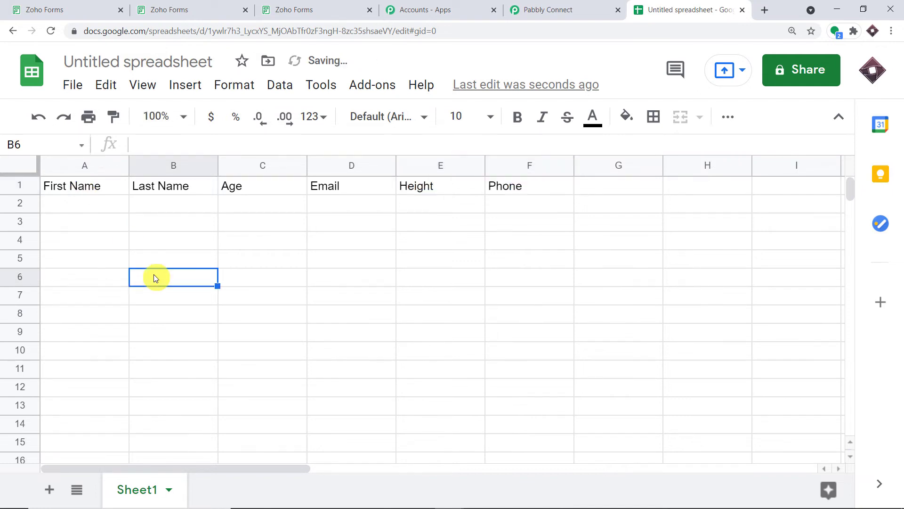
Step: Rename the spreadsheet to 'Zoho Forms Database'
click(80, 52)
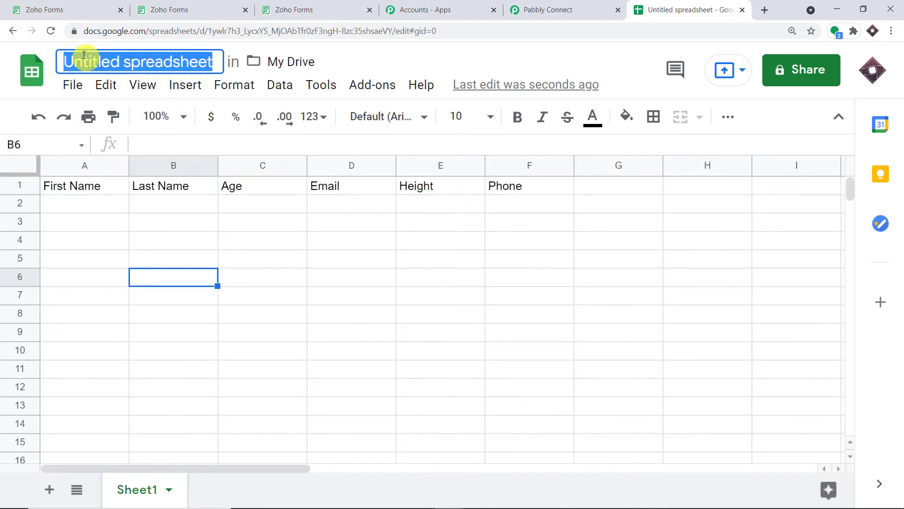
key(BackSpace)
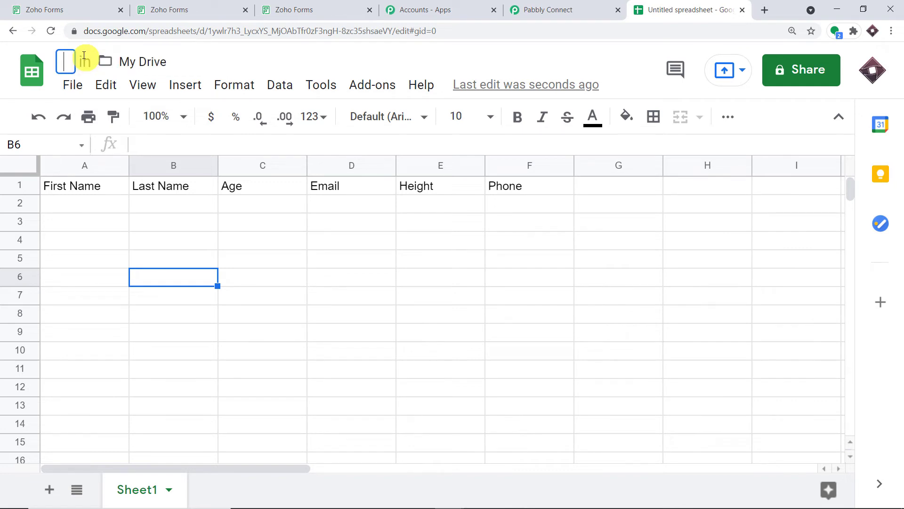
text(Data)
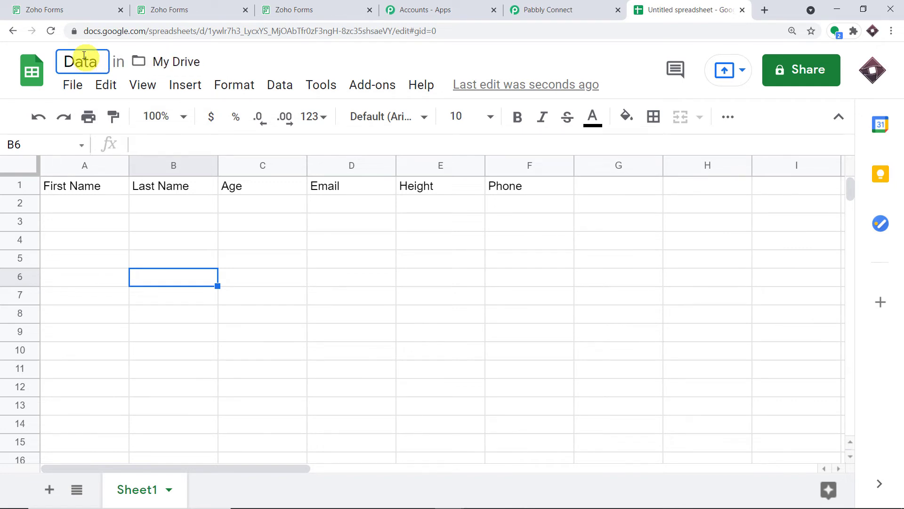
key(BackSpace)
key(BackSpace)
key(BackSpace)
key(BackSpace)
text(Zoho)
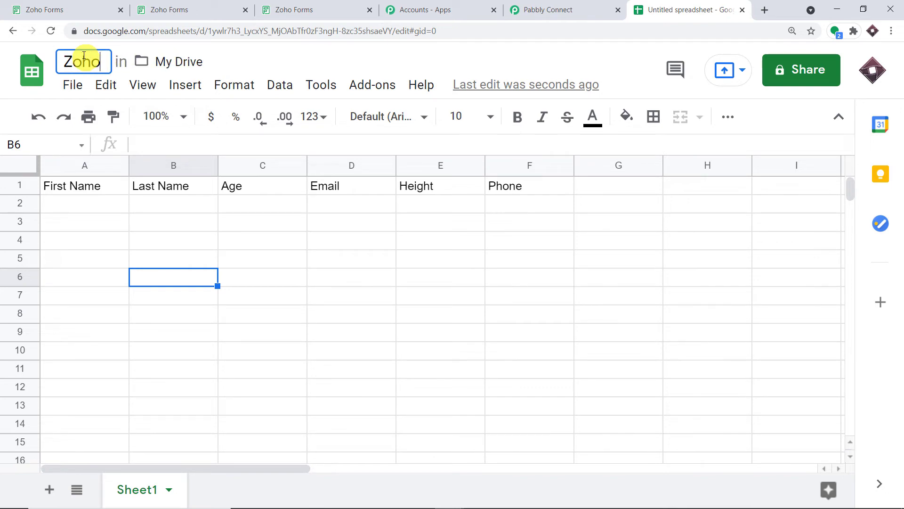
text( Forms )
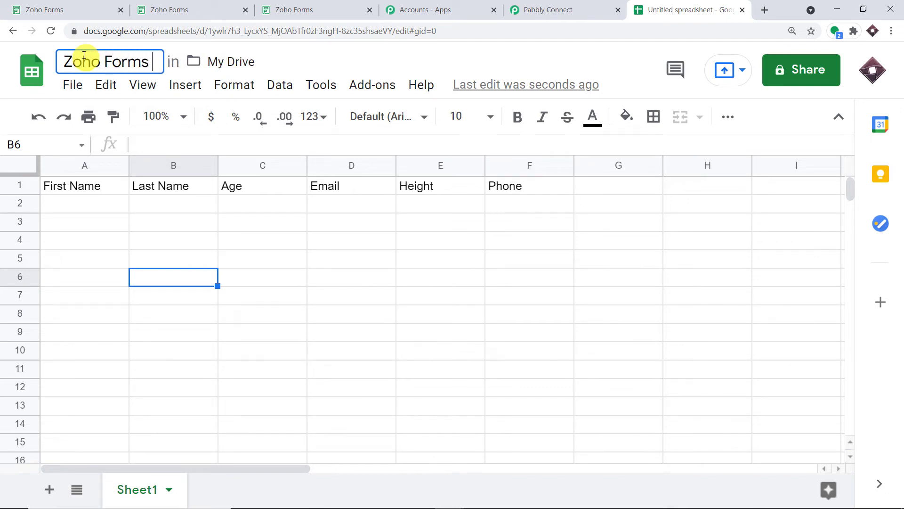
text(Datbase)
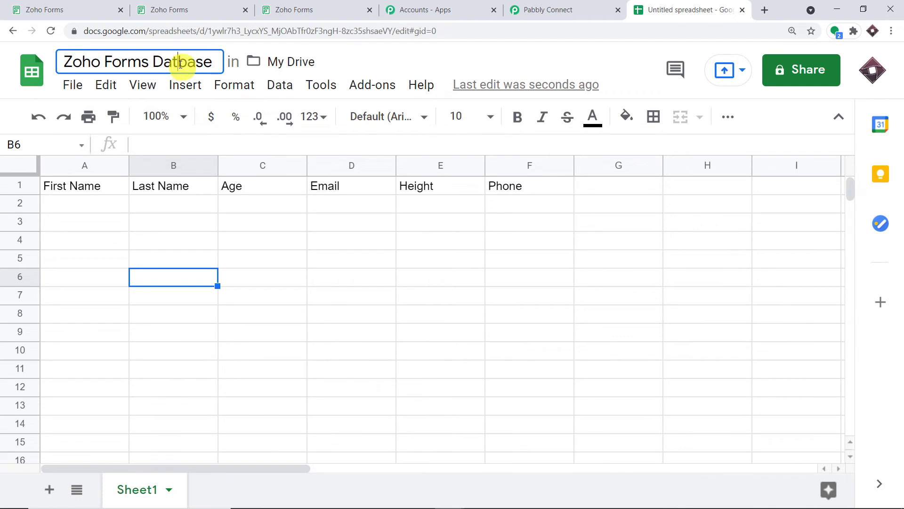
text(a)
click(413, 64)
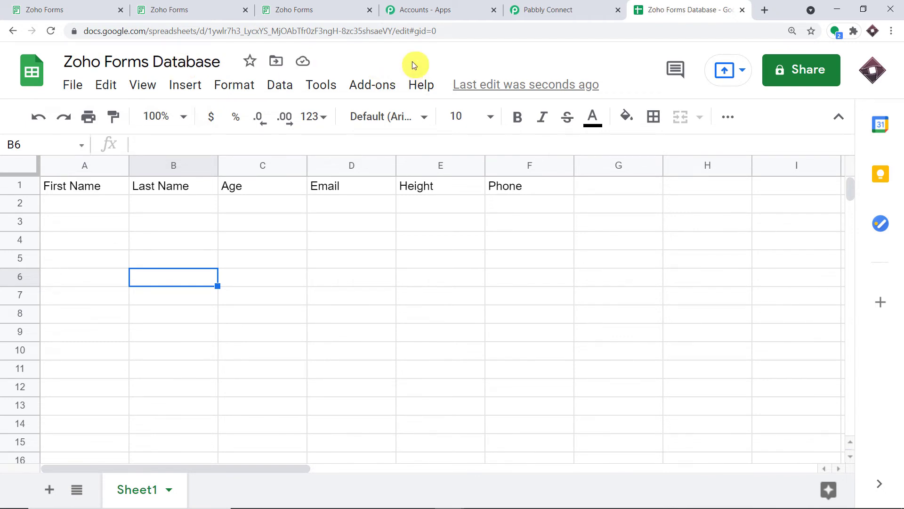
Step: Point out the six column headers, then return to the Pabbly Connect workflow
click(66, 204)
click(111, 192)
click(147, 186)
click(243, 185)
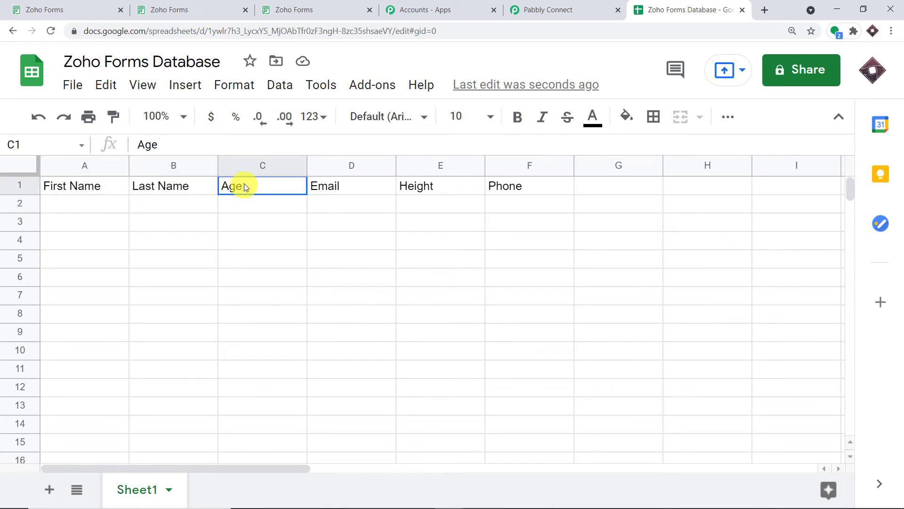
click(344, 186)
click(430, 193)
click(526, 186)
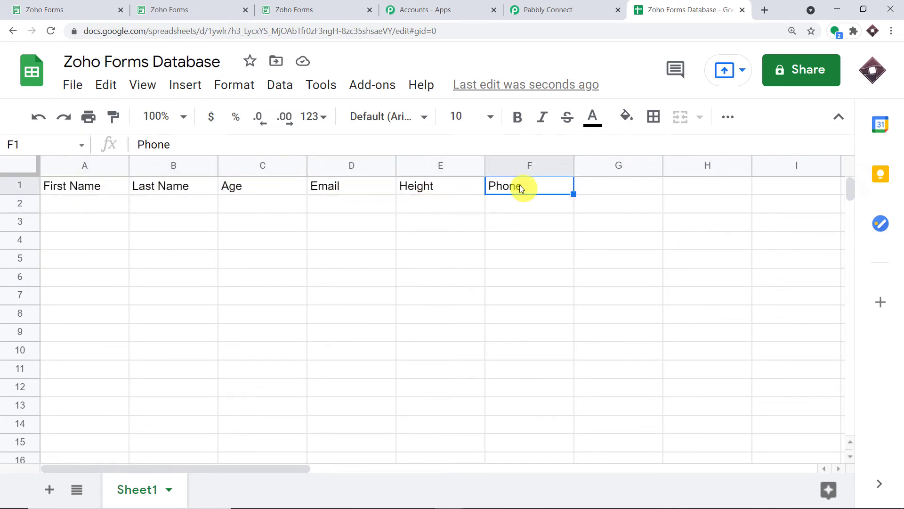
click(530, 6)
Step: Choose Add New Row as the Google Sheets action event
scroll(339, 224, down, 2)
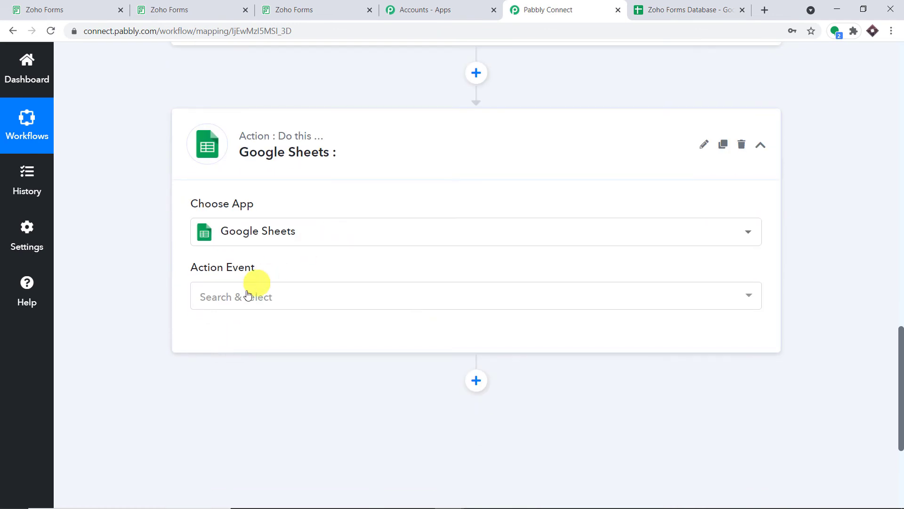
click(242, 298)
click(260, 142)
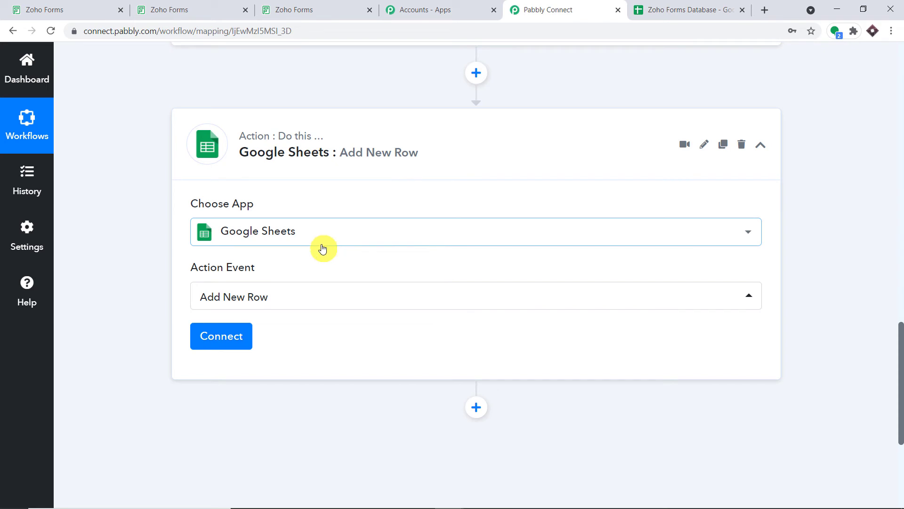
Step: Mark empty row 2 (A2:F2) as where submissions land, then start connecting Google Sheets
click(682, 9)
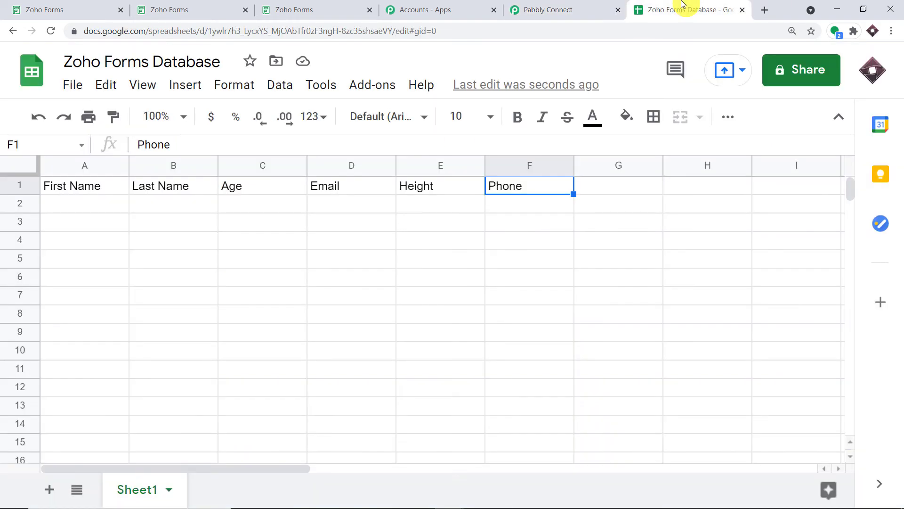
click(73, 205)
click(157, 202)
click(255, 202)
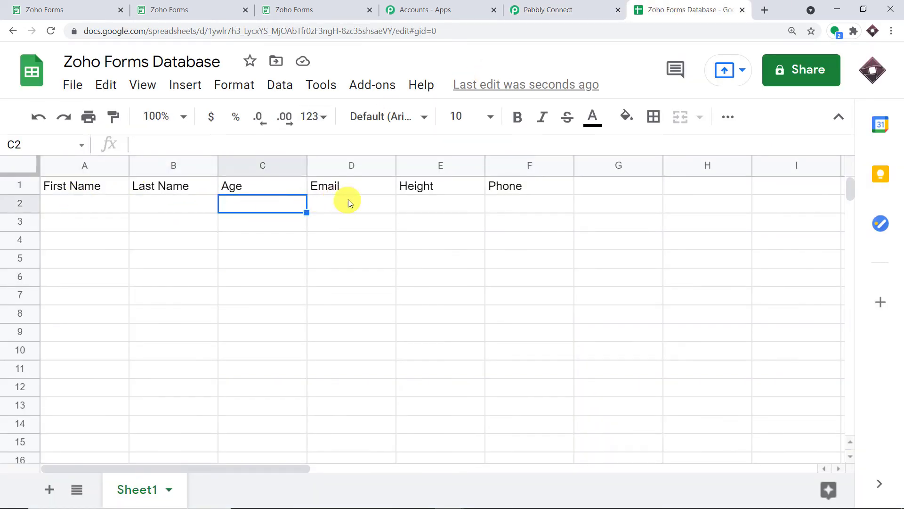
click(349, 202)
drag(510, 204, 85, 213)
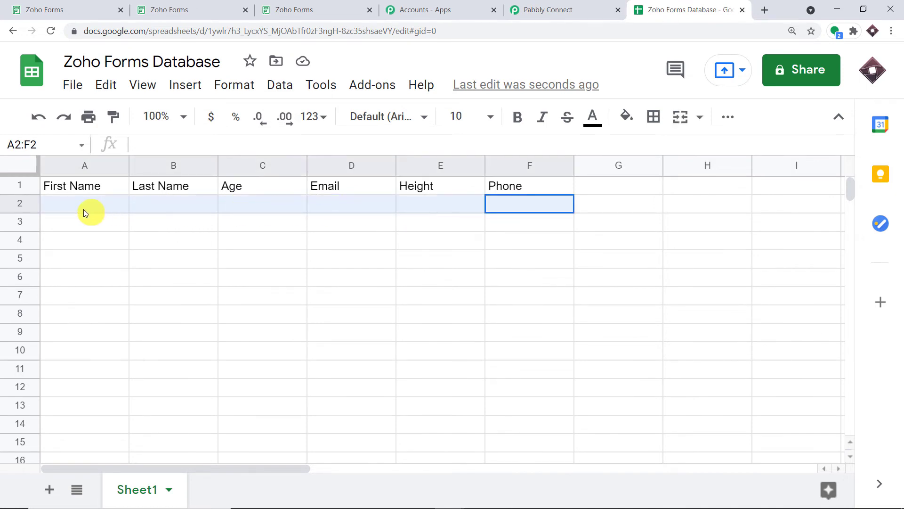
click(532, 7)
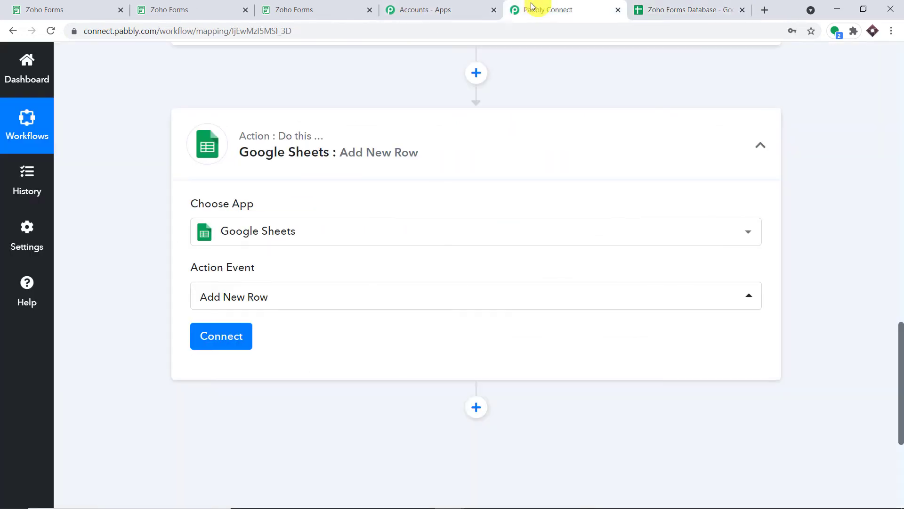
click(223, 338)
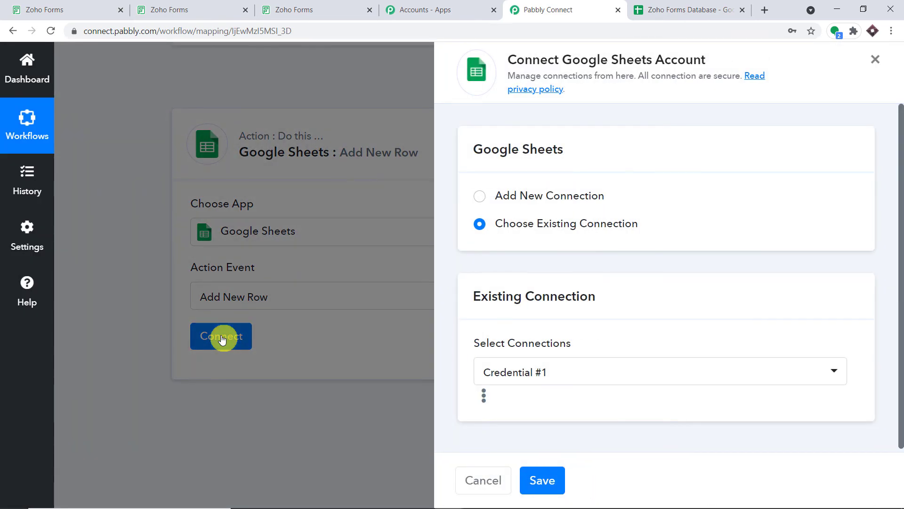
Step: Create a new Google Sheets connection by choosing the Google account and granting Sheets access
click(480, 196)
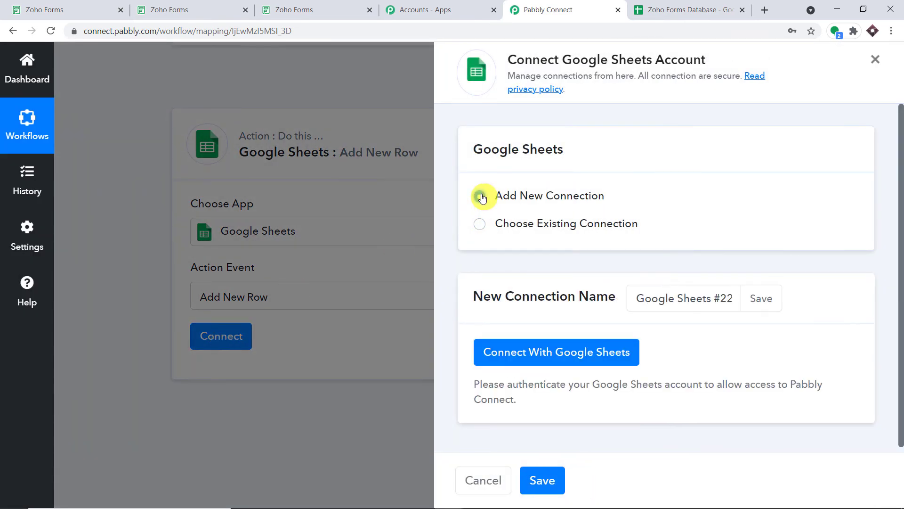
click(566, 352)
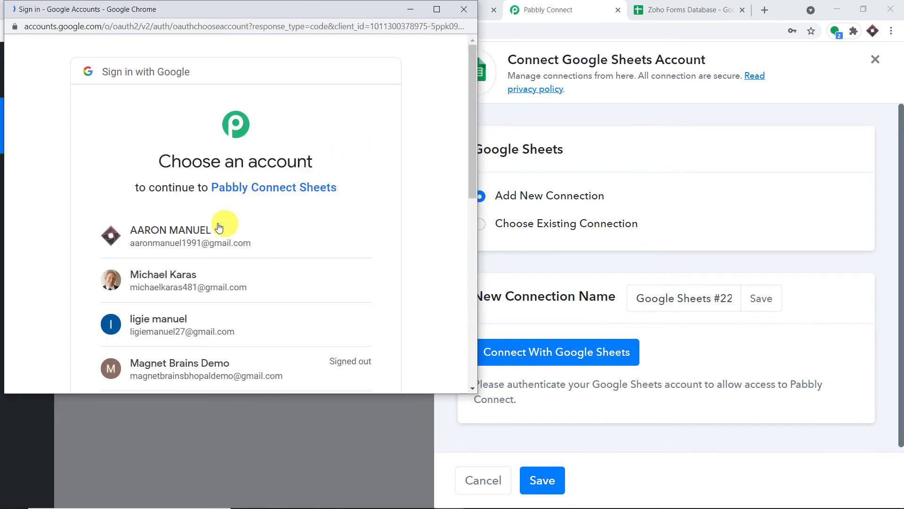
drag(241, 10, 566, 89)
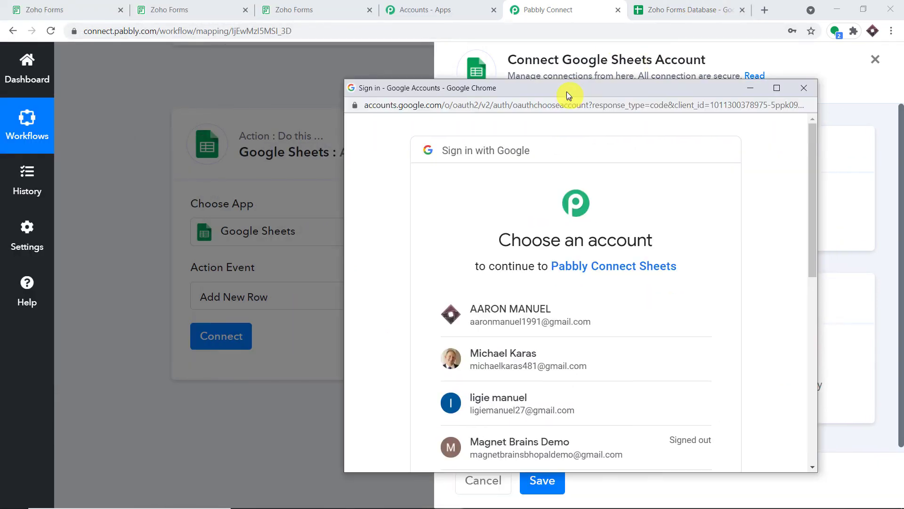
click(586, 311)
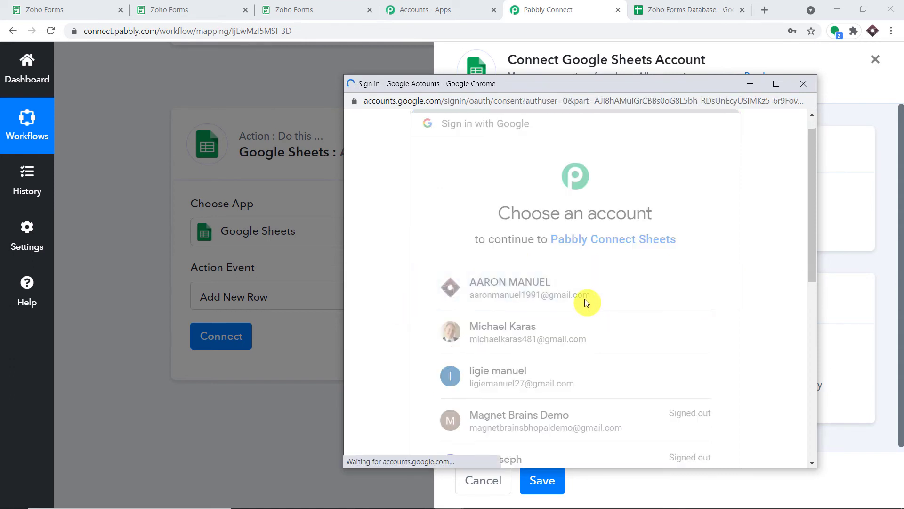
scroll(585, 295, down, 1)
scroll(584, 294, down, 1)
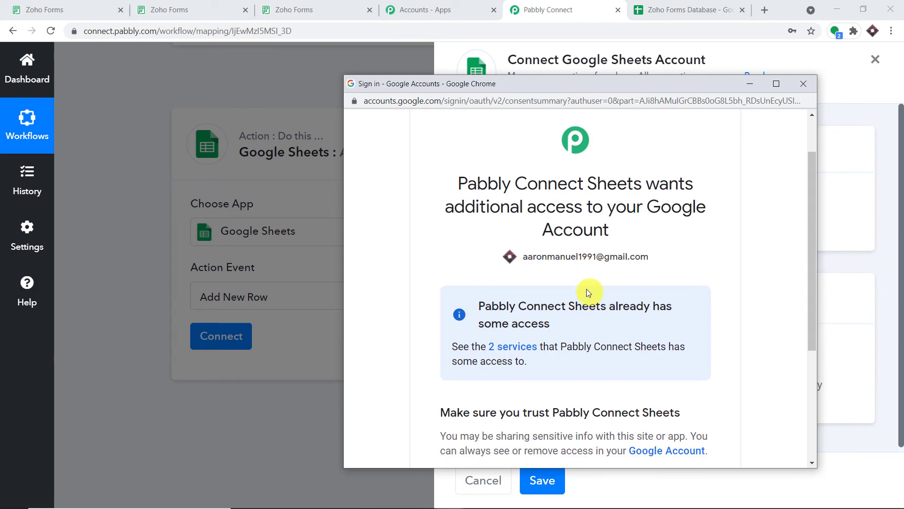
scroll(587, 288, down, 3)
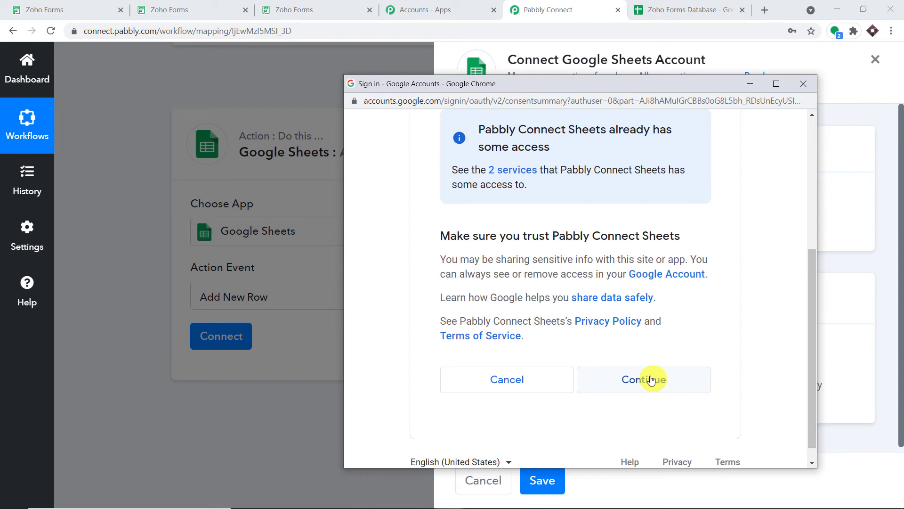
click(651, 380)
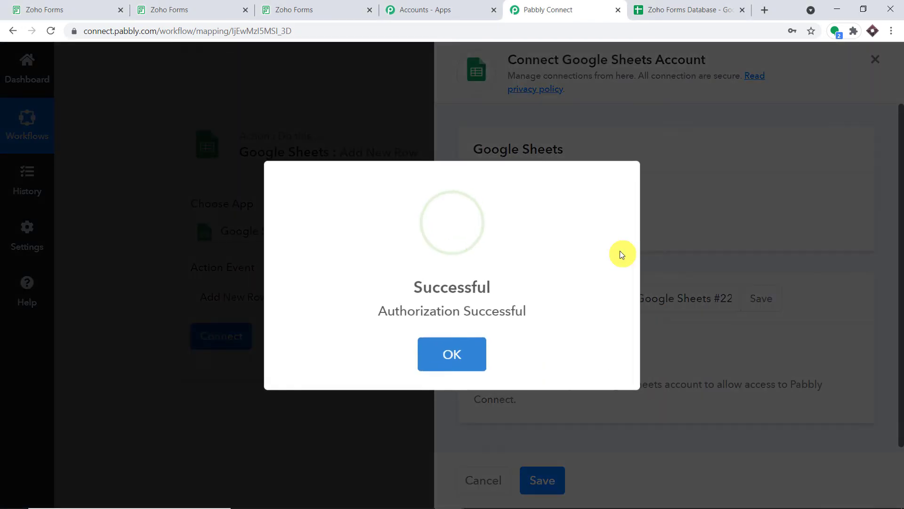
click(476, 349)
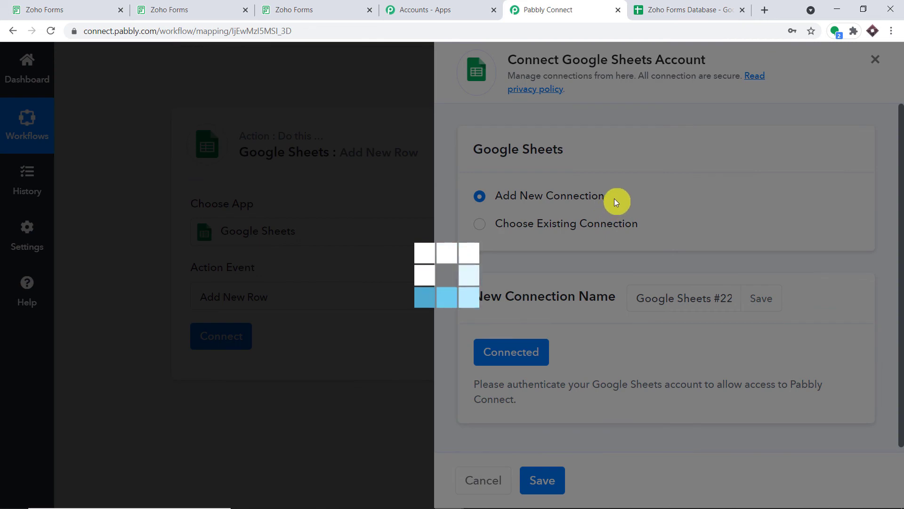
scroll(563, 195, down, 5)
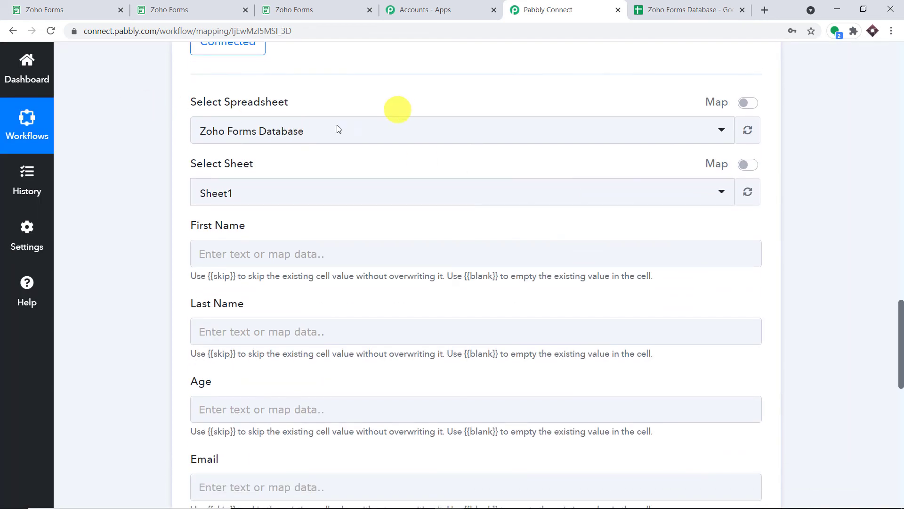
Step: Select the Zoho Forms Database spreadsheet and confirm Sheet1 matches the sheet tab
click(692, 7)
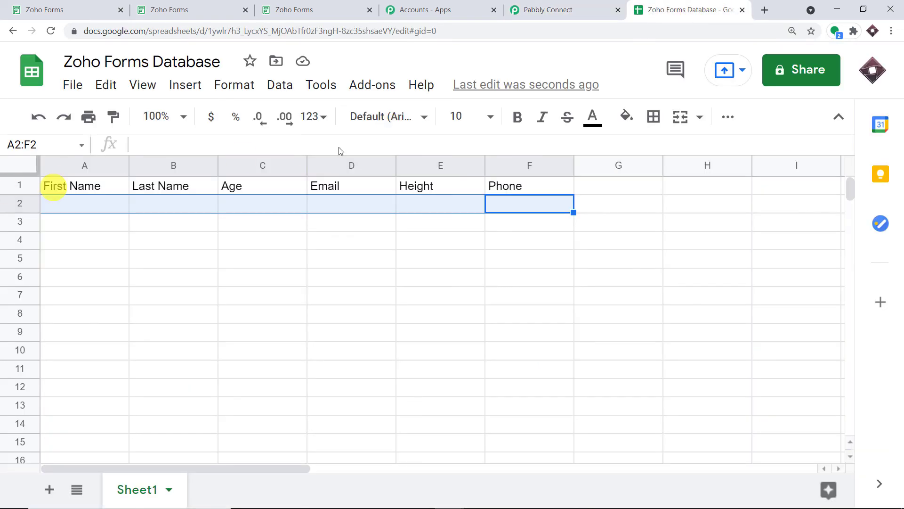
click(536, 9)
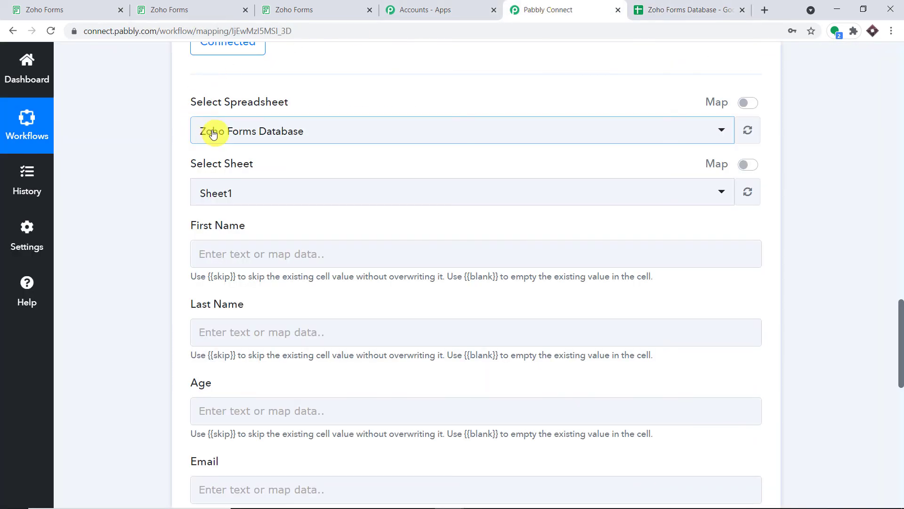
click(212, 128)
scroll(412, 245, down, 8)
scroll(411, 244, down, 4)
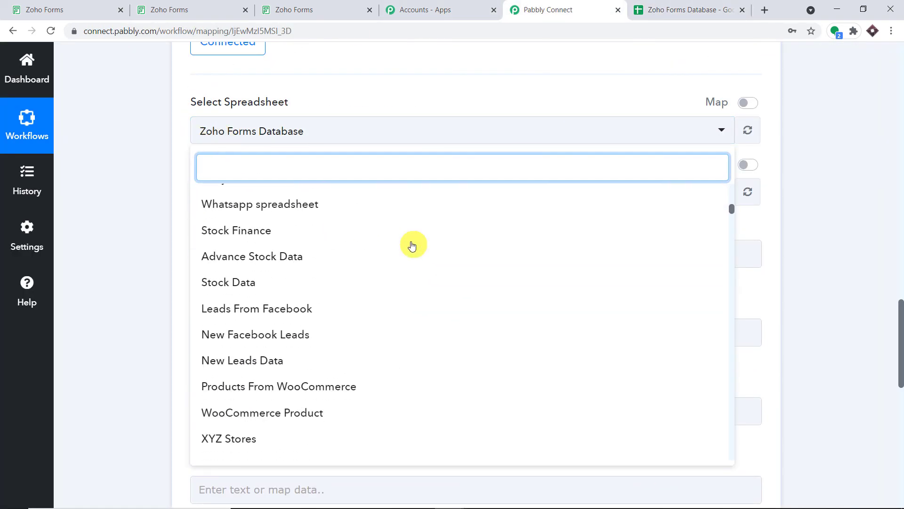
scroll(412, 244, up, 12)
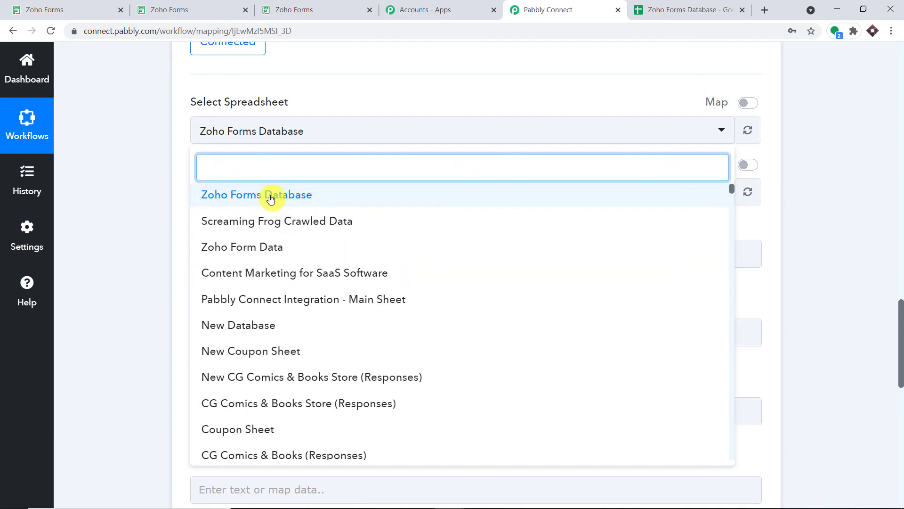
click(270, 198)
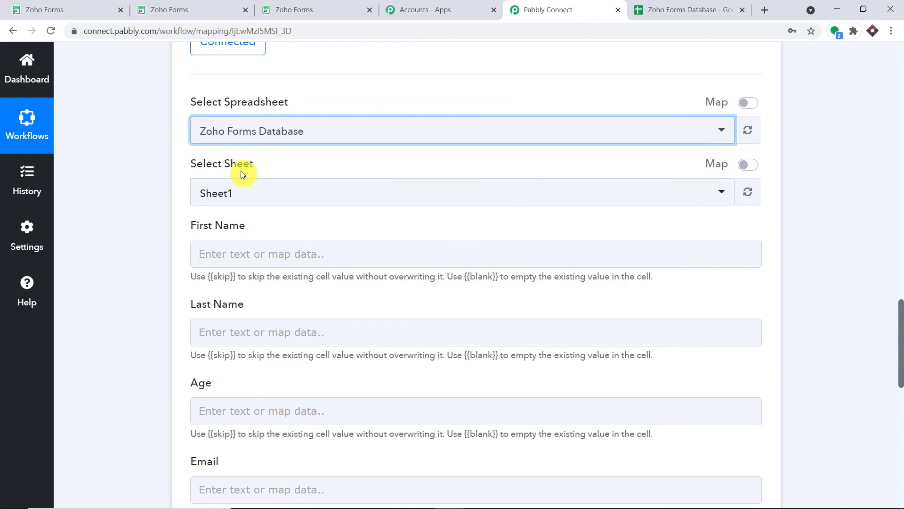
click(696, 7)
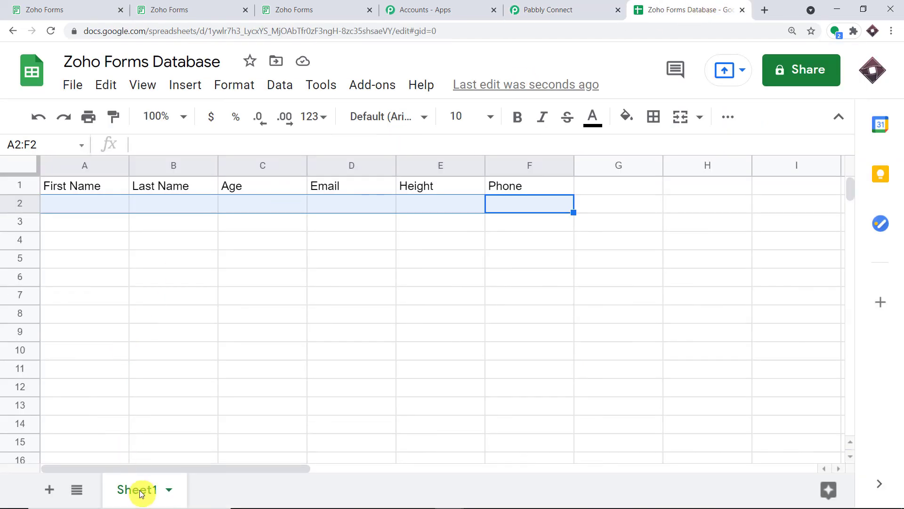
click(539, 9)
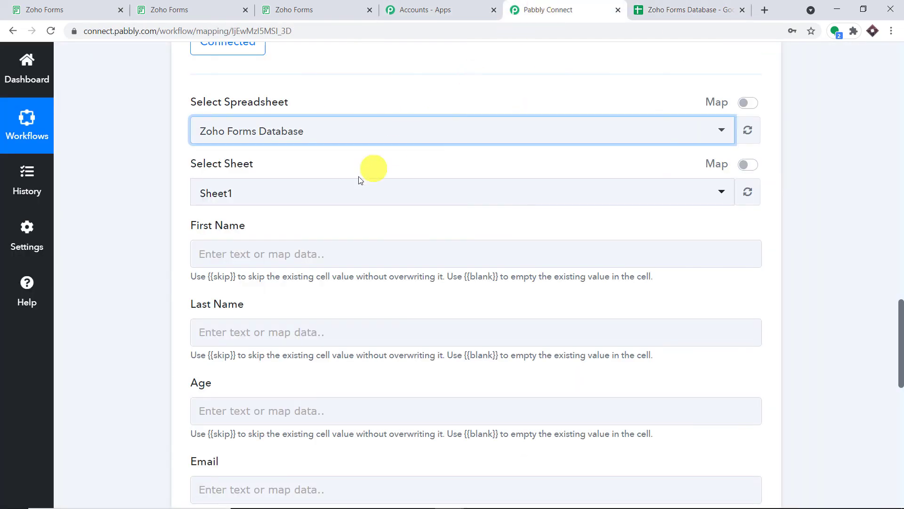
scroll(358, 172, down, 3)
Step: Map the submitted First Name into the First Name column and inspect its value
click(266, 139)
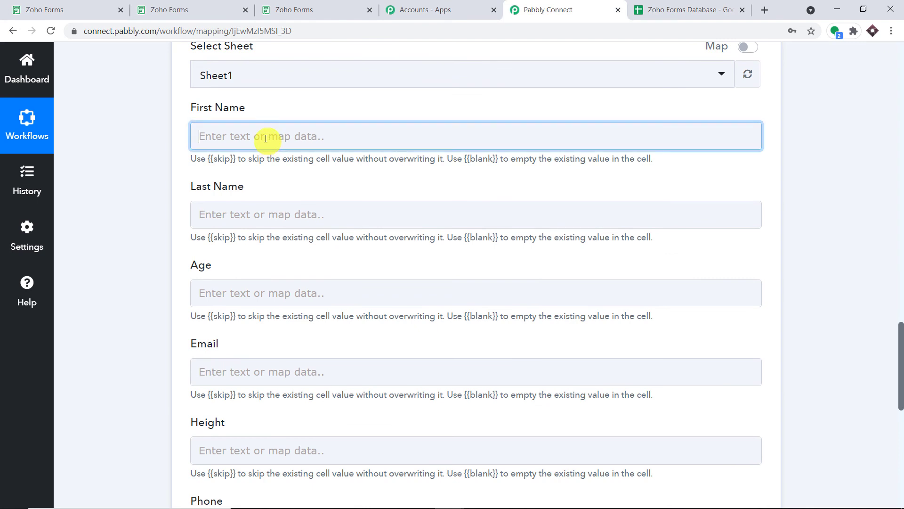
click(274, 253)
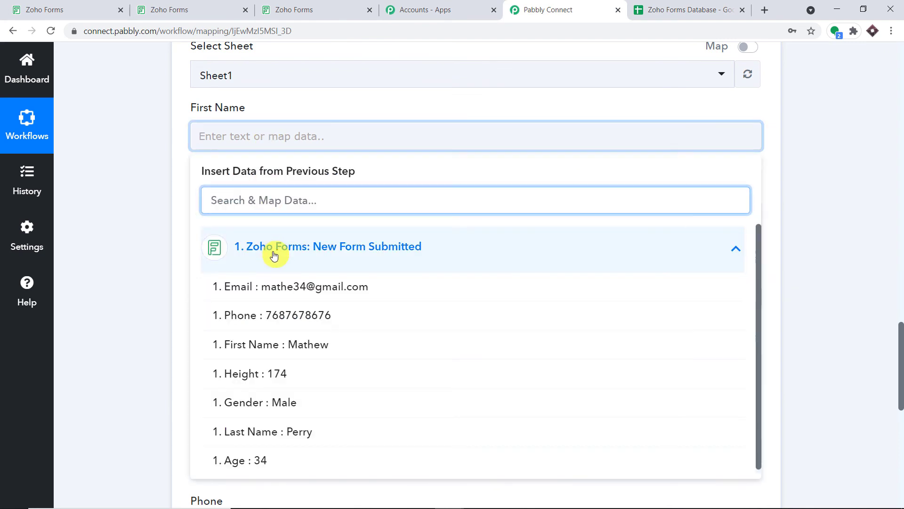
click(295, 344)
click(389, 105)
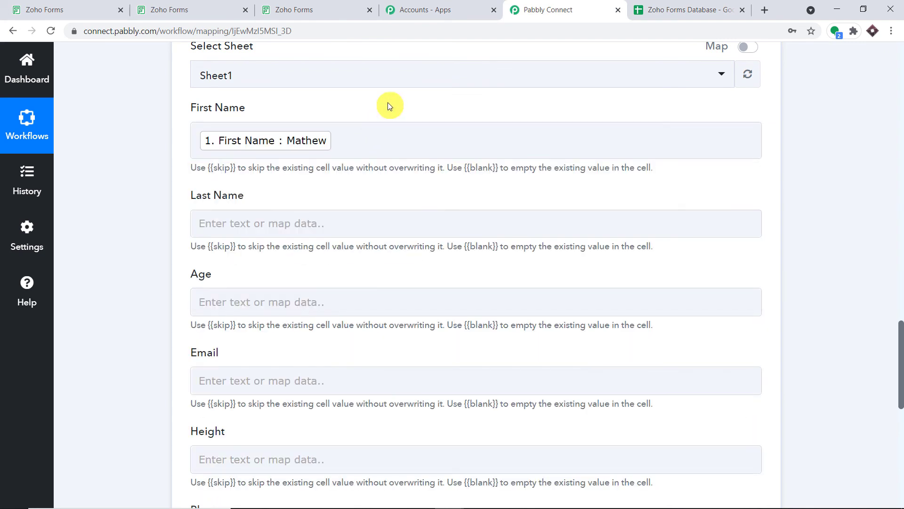
scroll(898, 169, up, 9)
scroll(898, 171, up, 8)
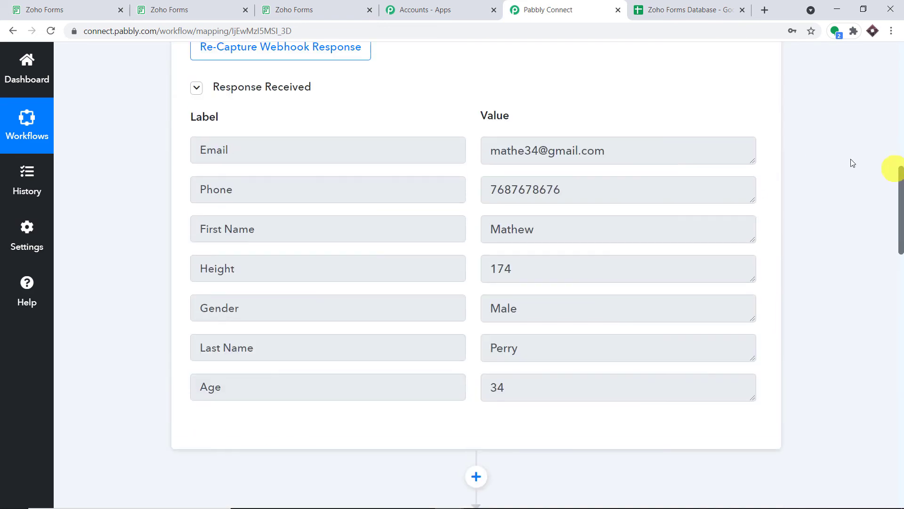
double_click(560, 220)
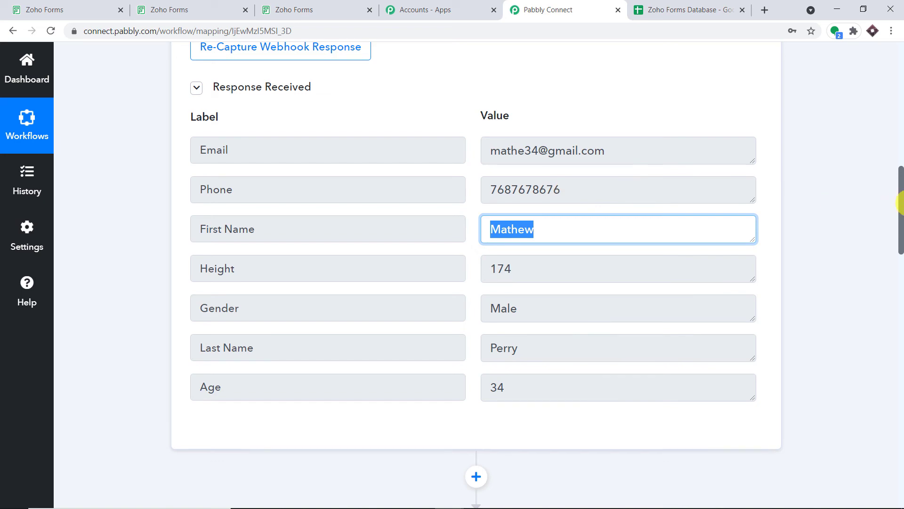
drag(900, 203, 898, 370)
Step: Map the Zoho Forms Last Name and Age answers into their columns
click(238, 151)
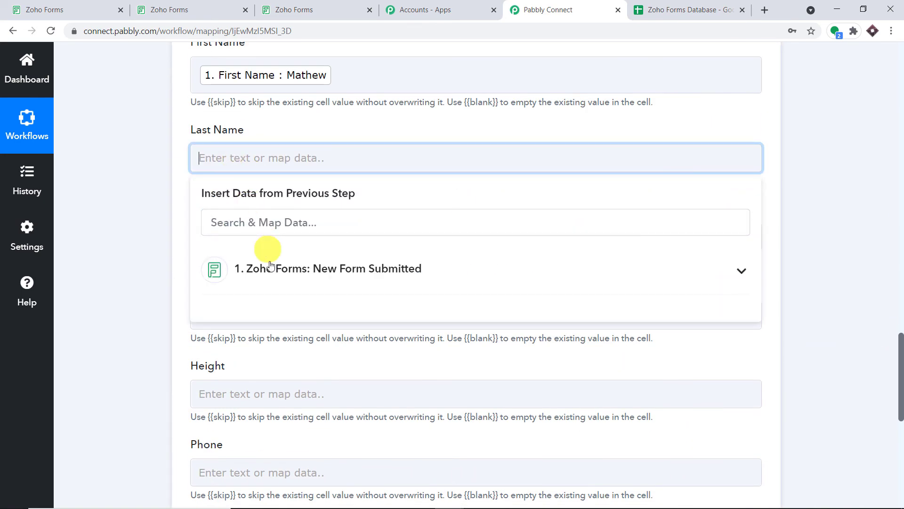
click(306, 286)
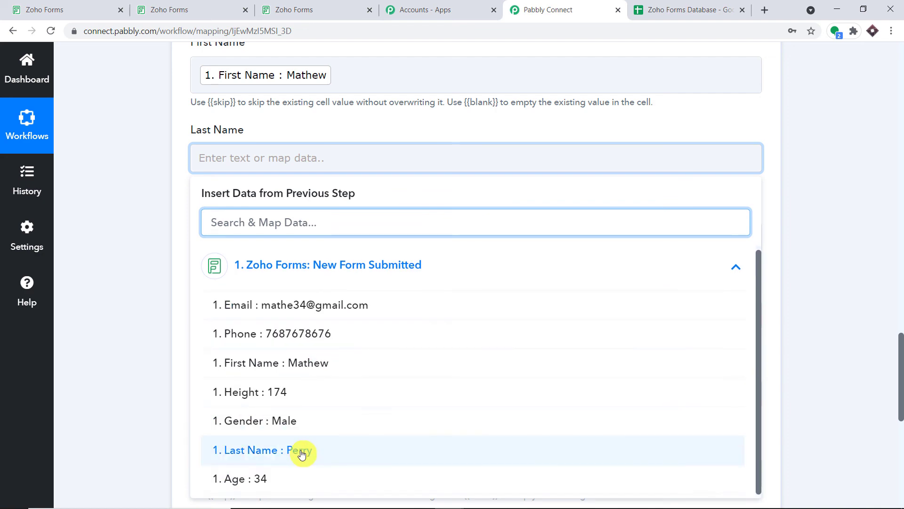
click(300, 451)
click(843, 177)
scroll(674, 155, down, 3)
click(269, 126)
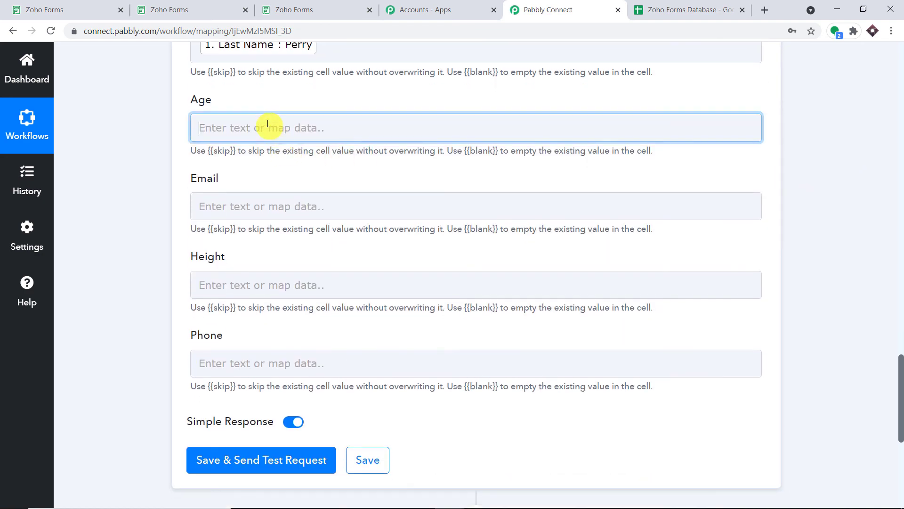
click(297, 237)
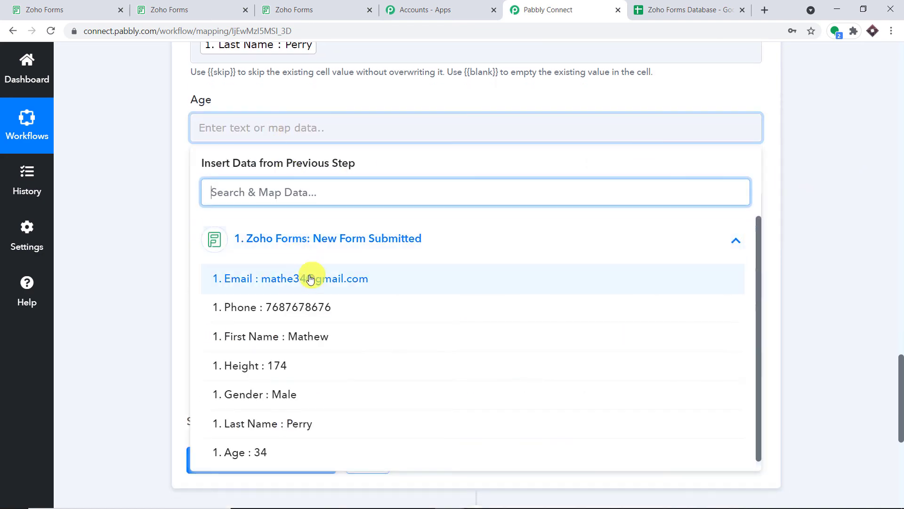
click(292, 449)
click(842, 184)
scroll(434, 148, down, 1)
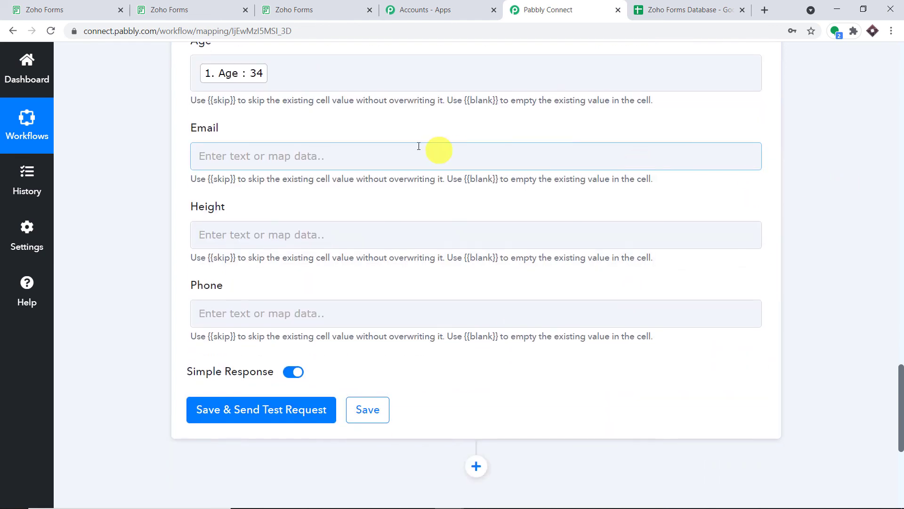
Step: Map the Zoho Forms Email and Height answers into their columns
click(390, 150)
click(349, 262)
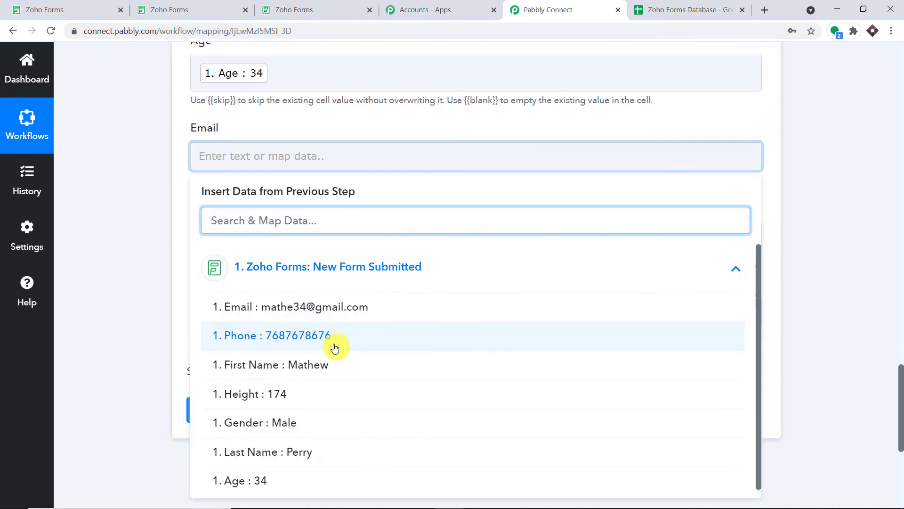
click(355, 302)
click(535, 121)
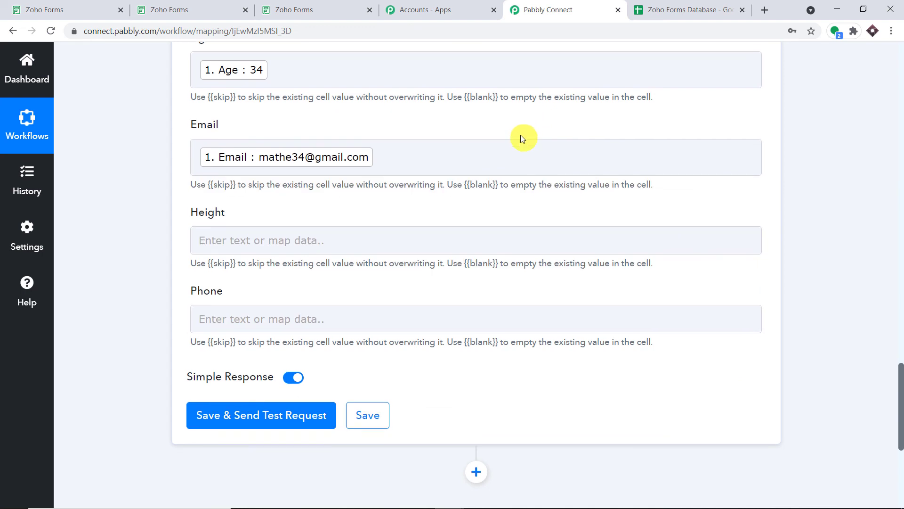
scroll(471, 136, down, 2)
click(387, 130)
click(386, 241)
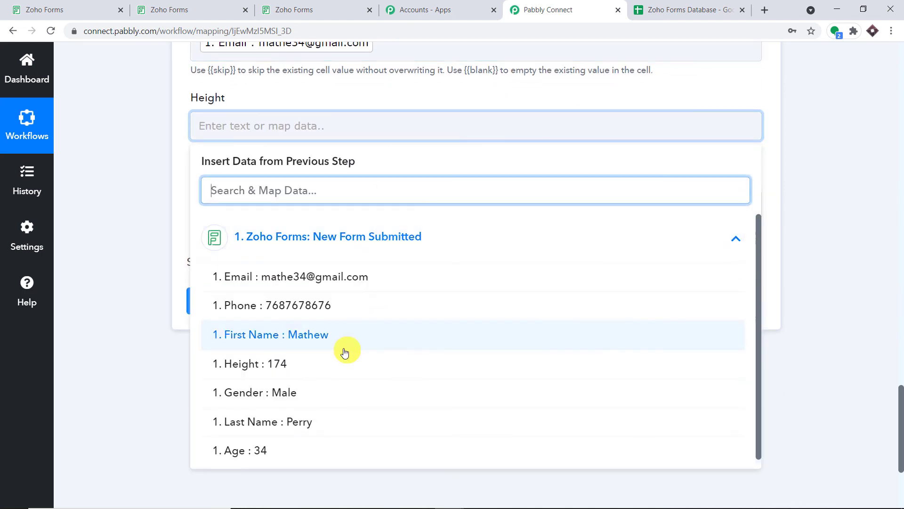
click(336, 367)
click(453, 91)
scroll(414, 113, down, 1)
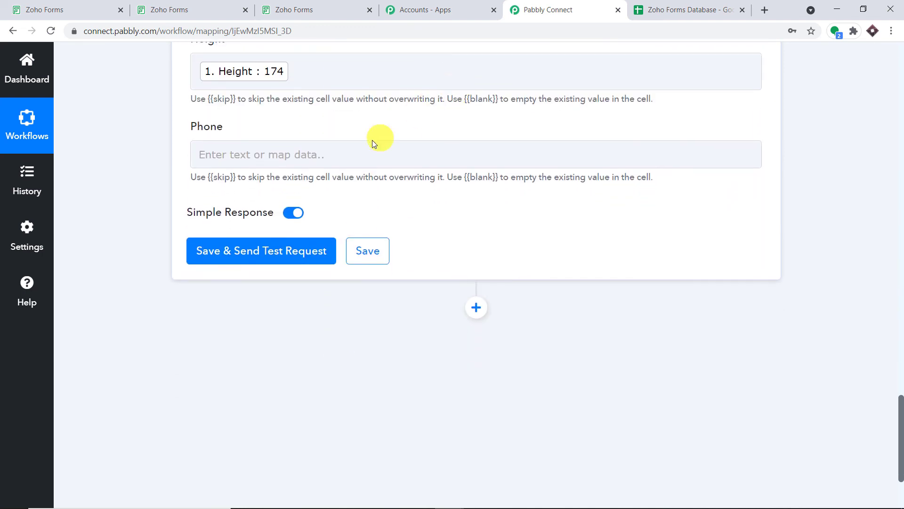
Step: Map the Zoho Forms Phone answer into the Phone column
click(370, 152)
click(363, 275)
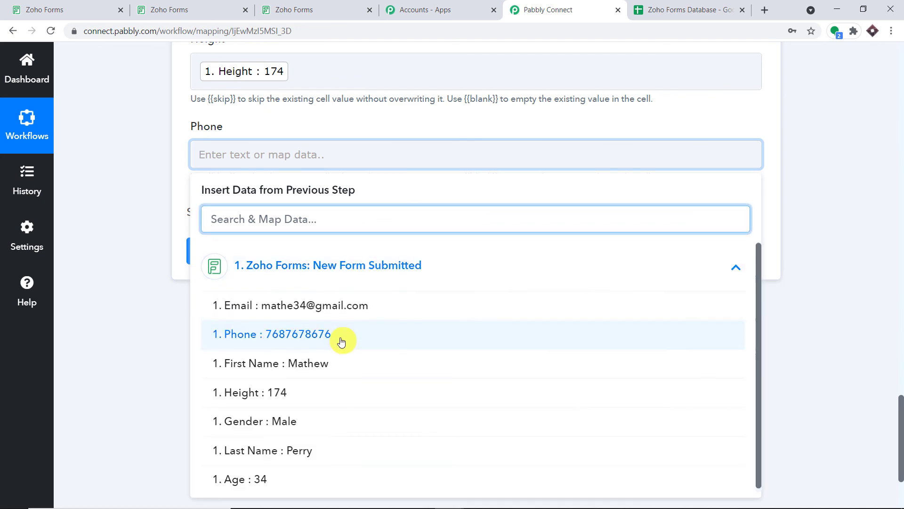
click(339, 339)
click(430, 144)
scroll(430, 144, up, 5)
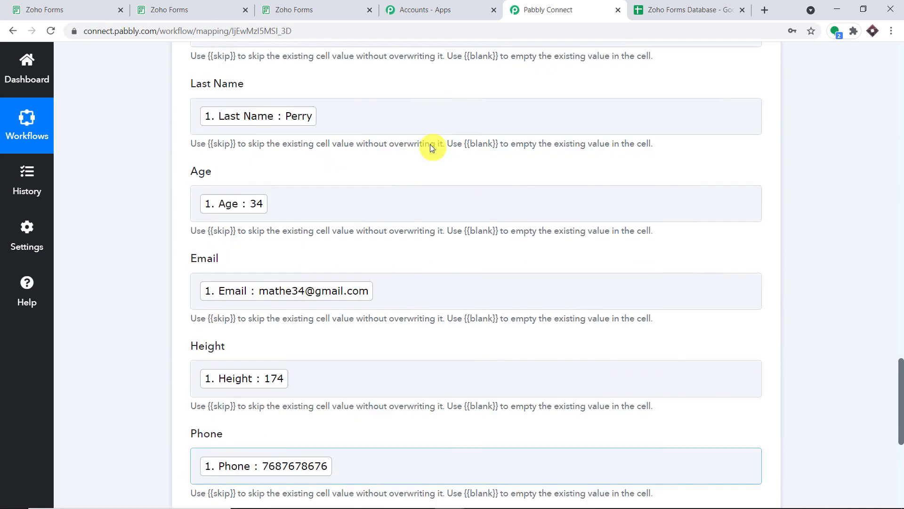
scroll(430, 144, down, 7)
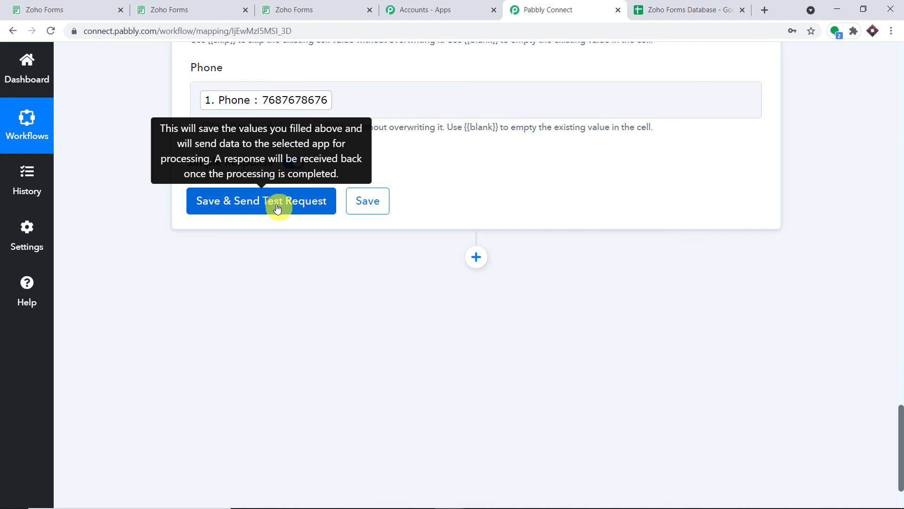
Step: Save the mapping, send a test row to Sheet1!A2:F2, and view the Zoho Forms Database sheet
click(277, 208)
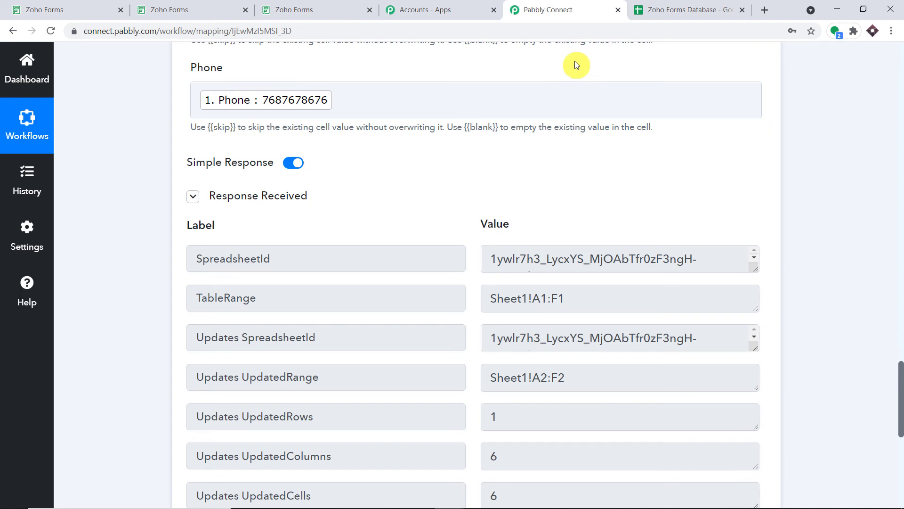
click(676, 6)
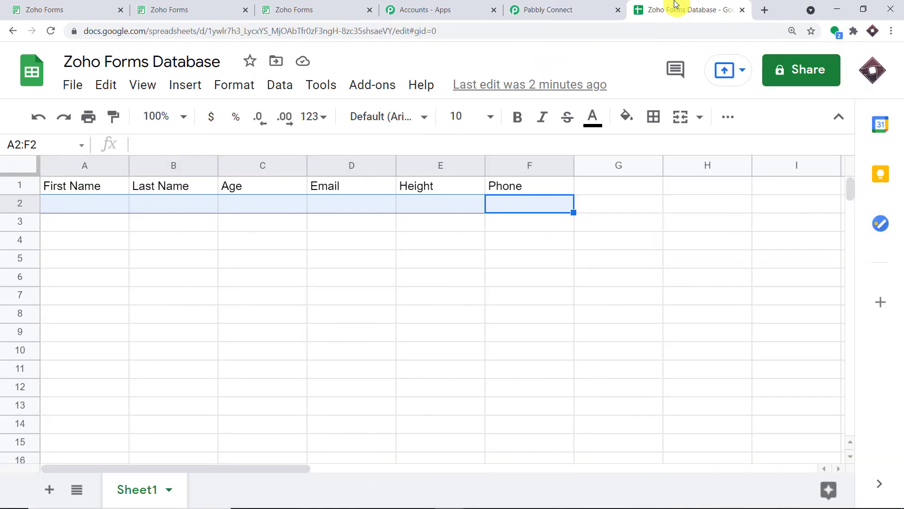
click(61, 208)
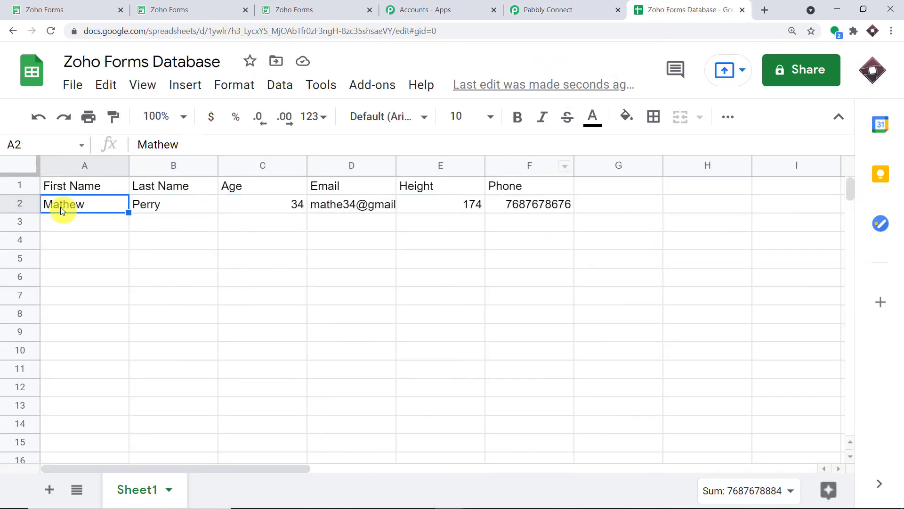
click(143, 206)
click(266, 207)
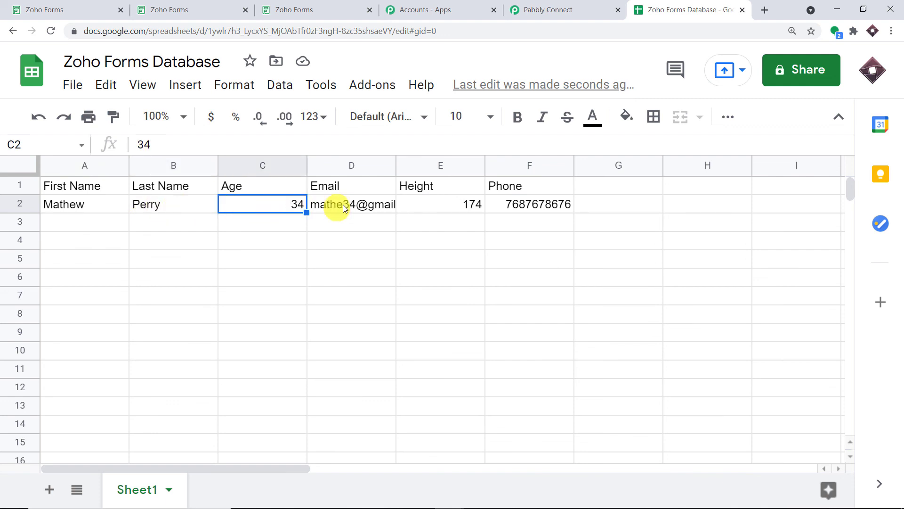
click(361, 207)
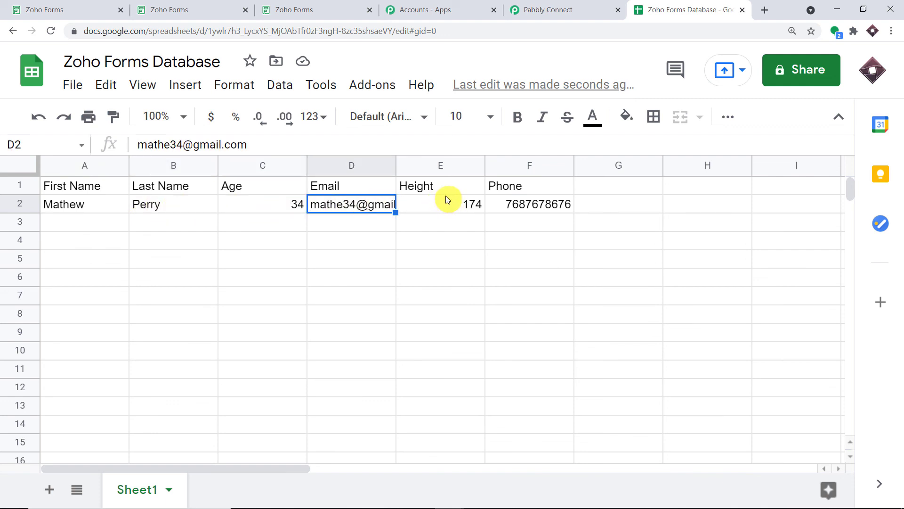
click(454, 211)
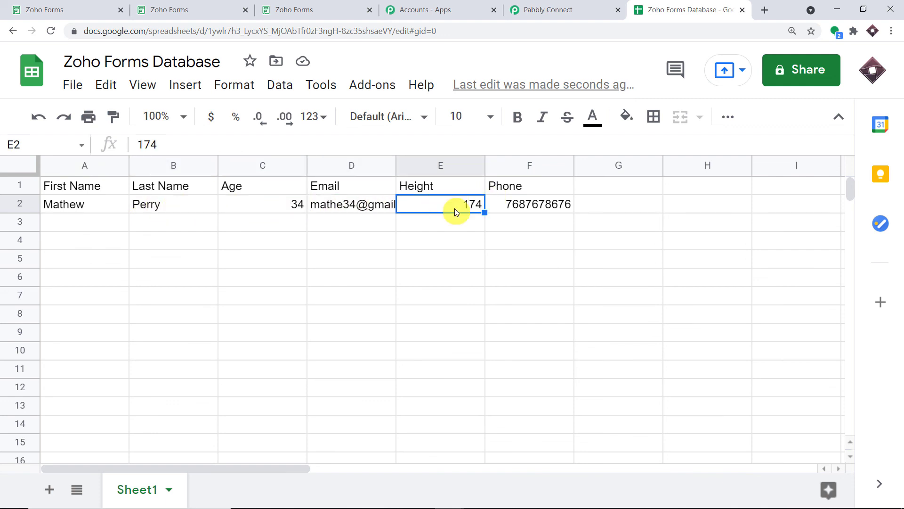
click(527, 205)
click(329, 260)
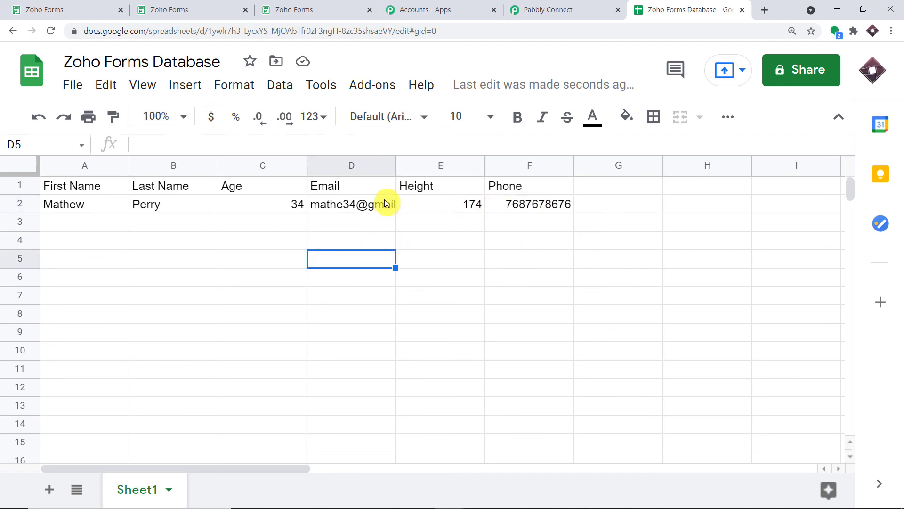
mouse_move(384, 199)
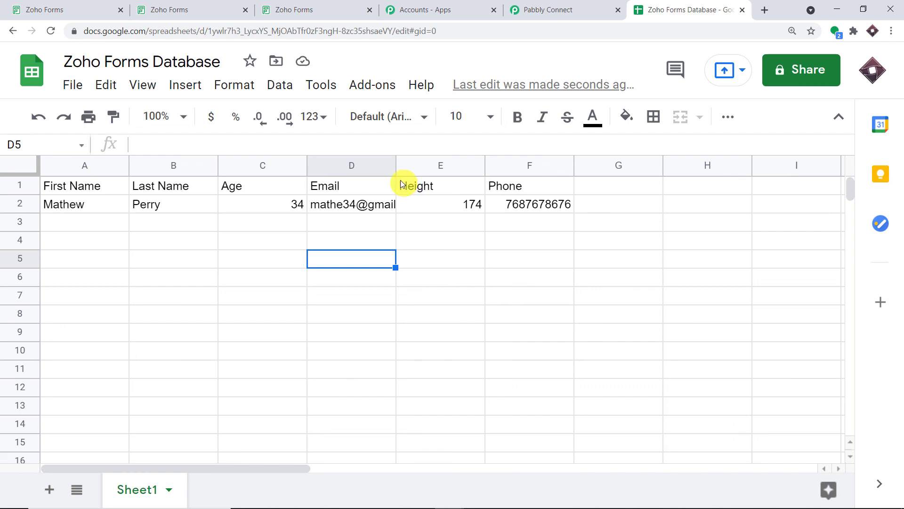
Step: Back in the workflow, collapse the Zoho Forms trigger step and review the Add New Row action
click(561, 9)
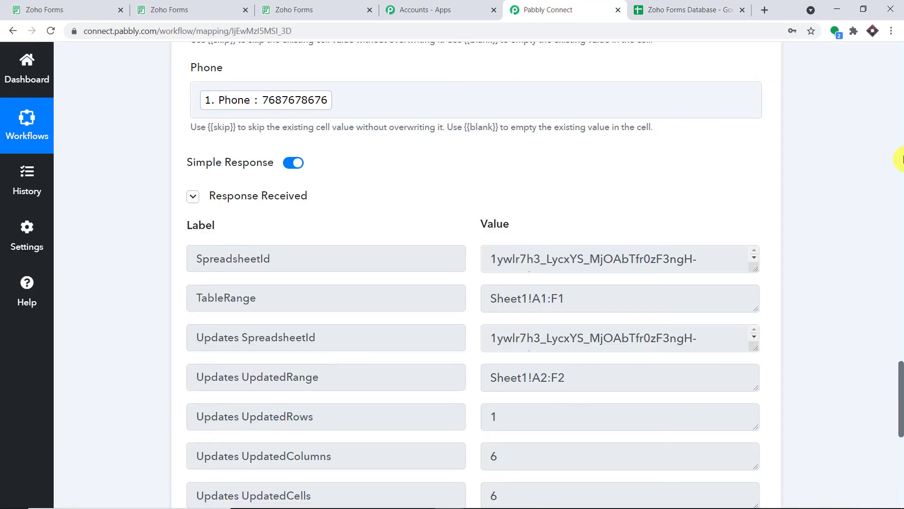
scroll(899, 158, up, 10)
scroll(900, 157, up, 10)
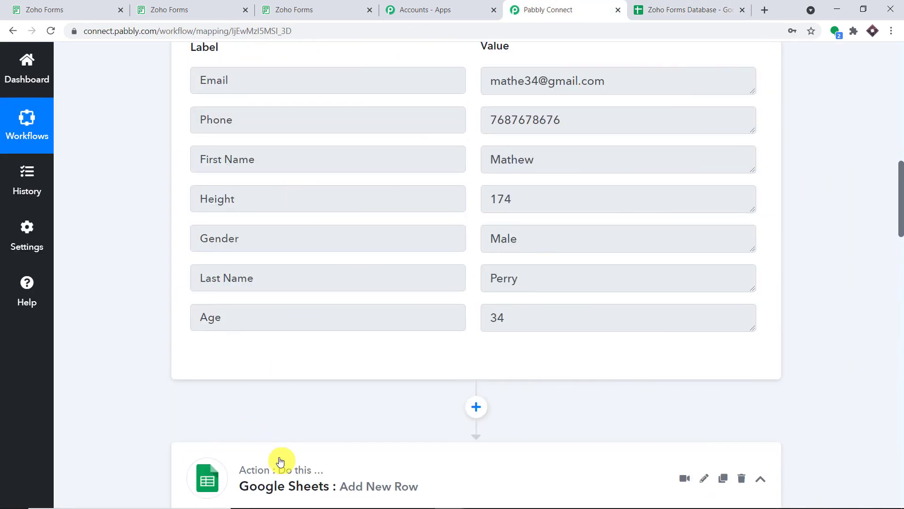
scroll(897, 124, up, 10)
scroll(897, 124, up, 2)
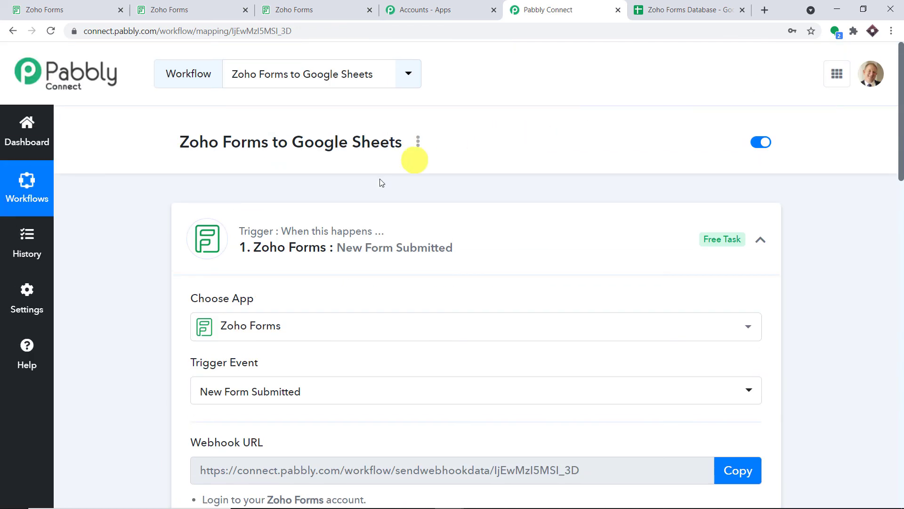
click(348, 222)
scroll(485, 176, down, 1)
scroll(485, 176, down, 1)
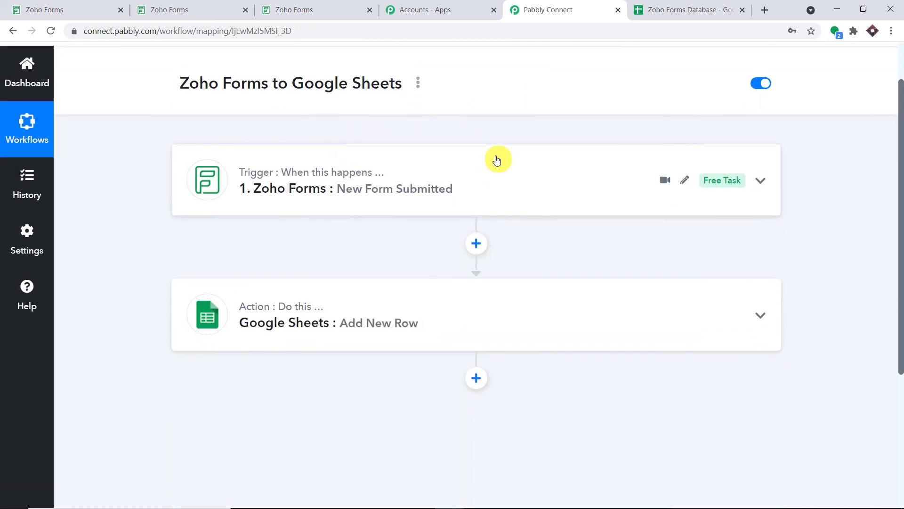